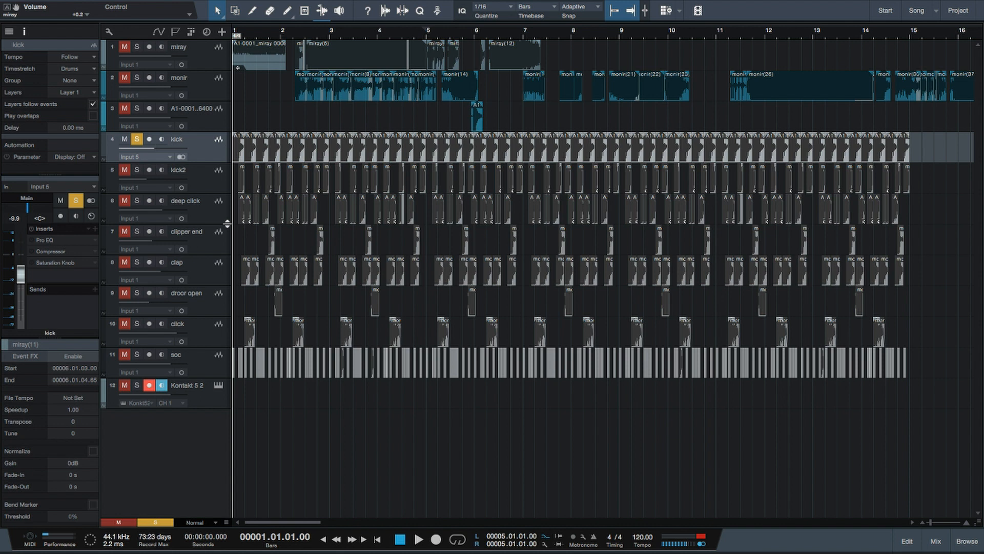
# Step: Audition the soloed kick track with its inserts on and off, and inspect its Pro EQ and Compressor settings
pyautogui.press('space')
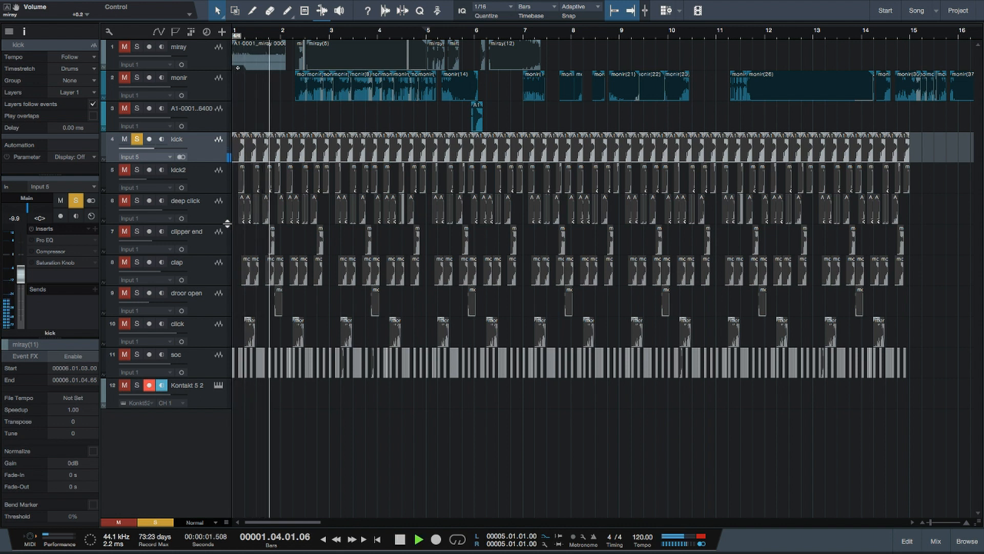
pyautogui.click(50, 241)
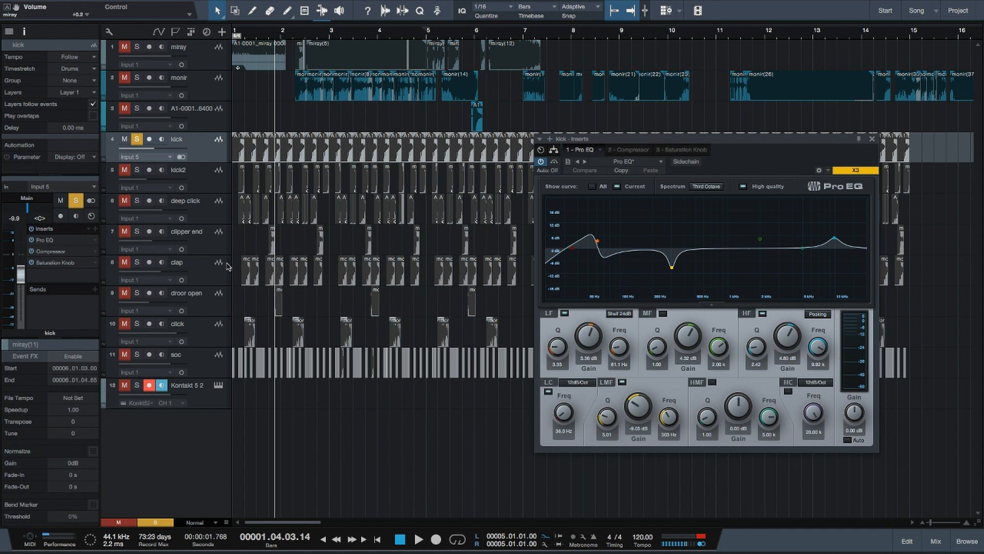
pyautogui.click(61, 252)
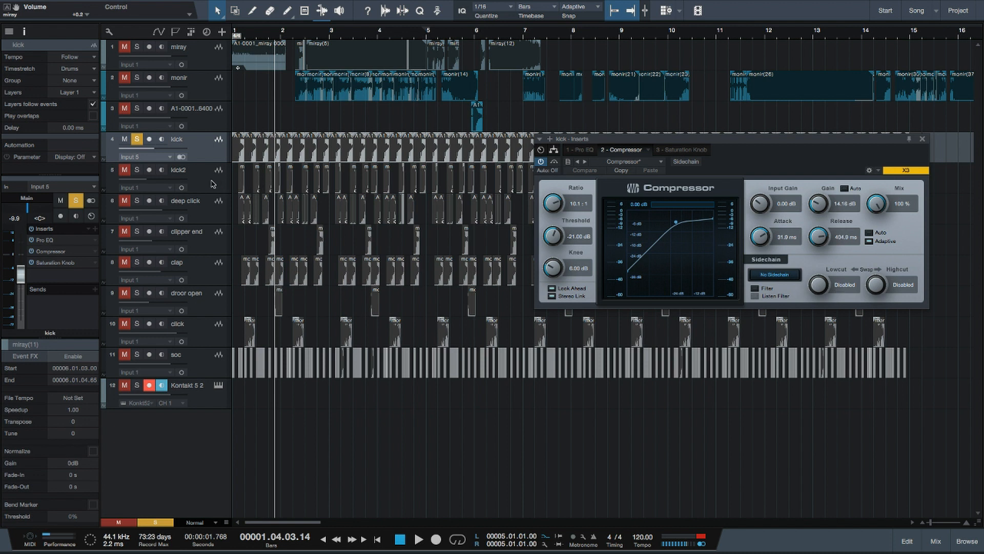
pyautogui.press('space')
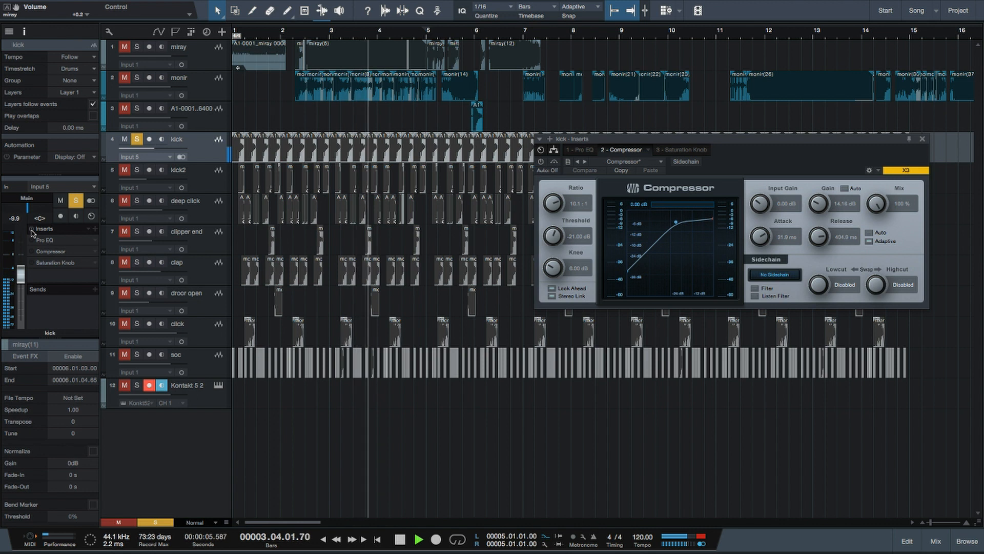
pyautogui.click(31, 228)
pyautogui.click(31, 230)
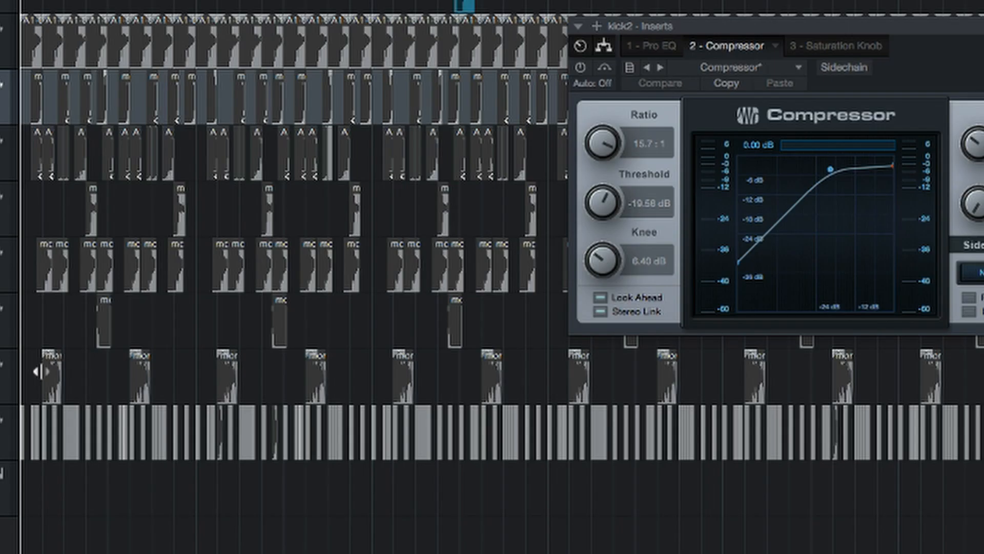
# Step: Play the kick2 track with its inserts bypassed and select individual kick2 events to examine their settings
pyautogui.press('space')
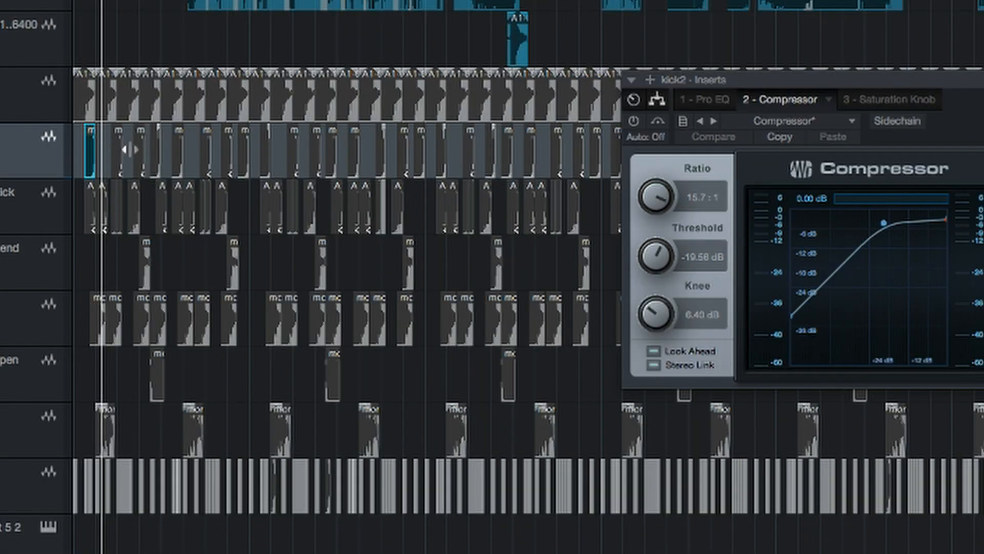
pyautogui.click(144, 148)
pyautogui.click(122, 158)
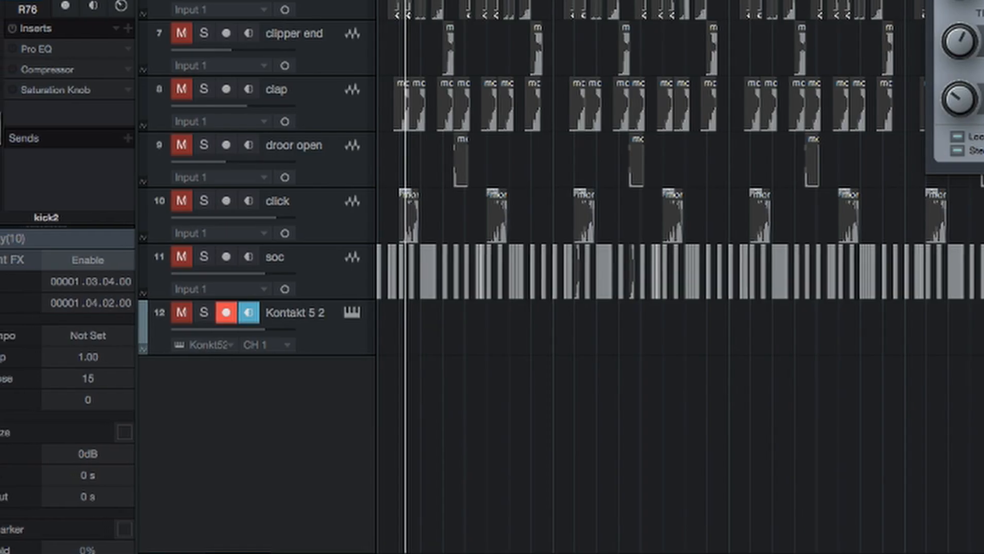
pyautogui.click(394, 3)
pyautogui.click(443, 2)
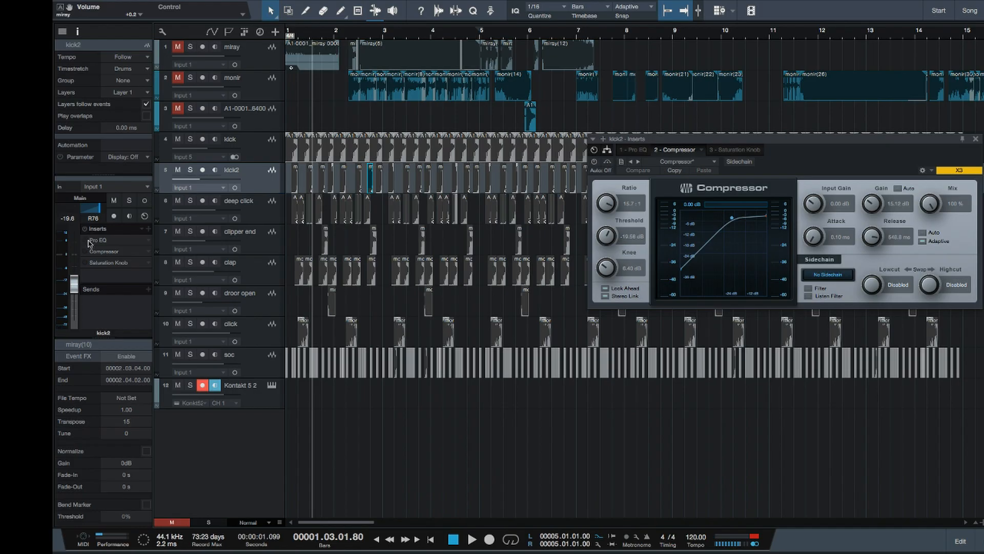
# Step: Inspect kick2's Pro EQ and Compressor, and audition the track soloed with its inserts active
pyautogui.click(52, 55)
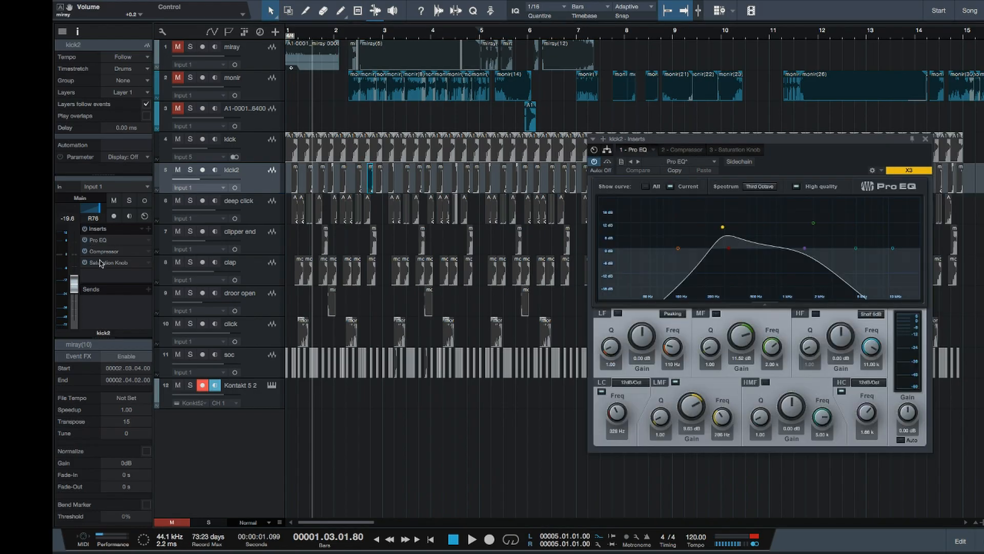
pyautogui.click(104, 252)
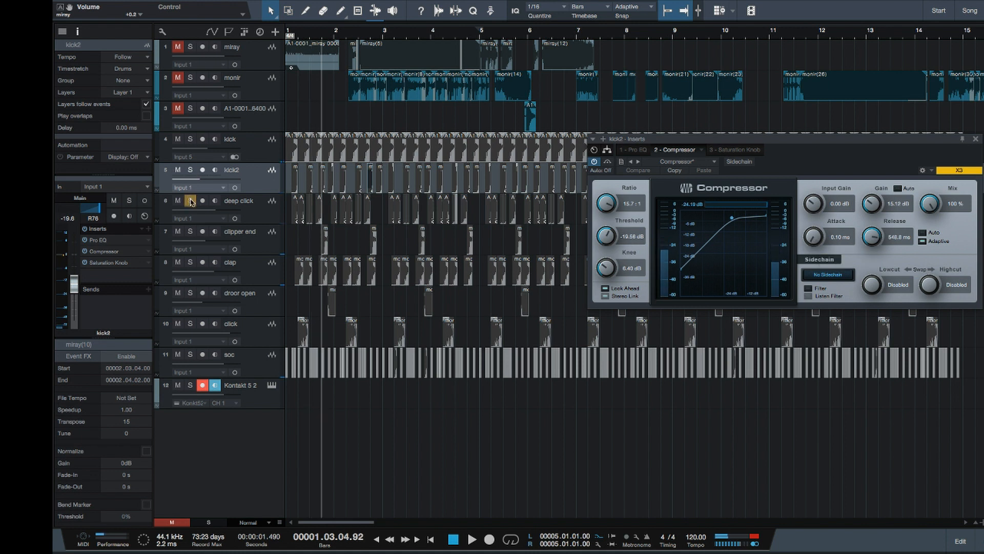
pyautogui.click(190, 169)
pyautogui.press('space')
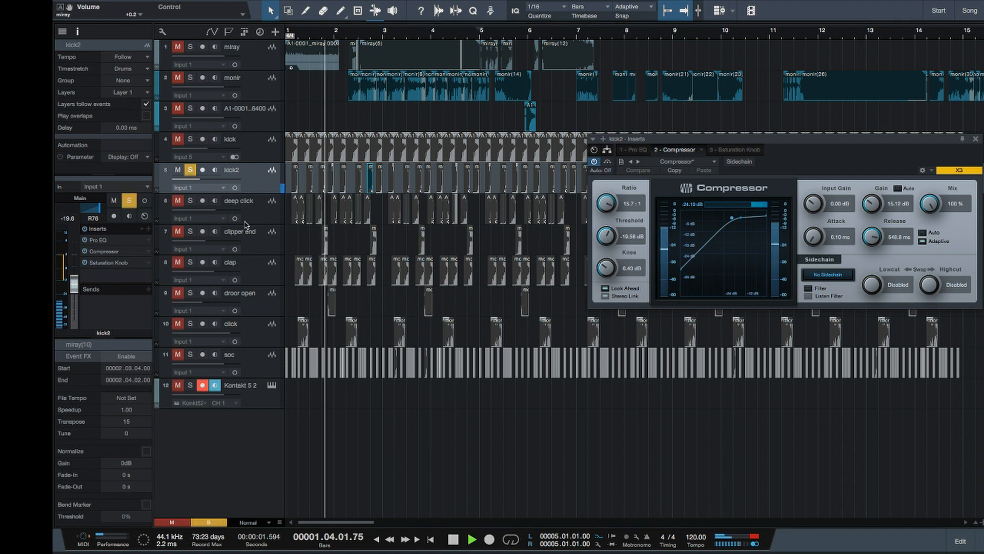
pyautogui.press('space')
# Step: Audition the soloed deep click track from bar 1 beat 2 and inspect its Compressor settings
pyautogui.click(297, 34)
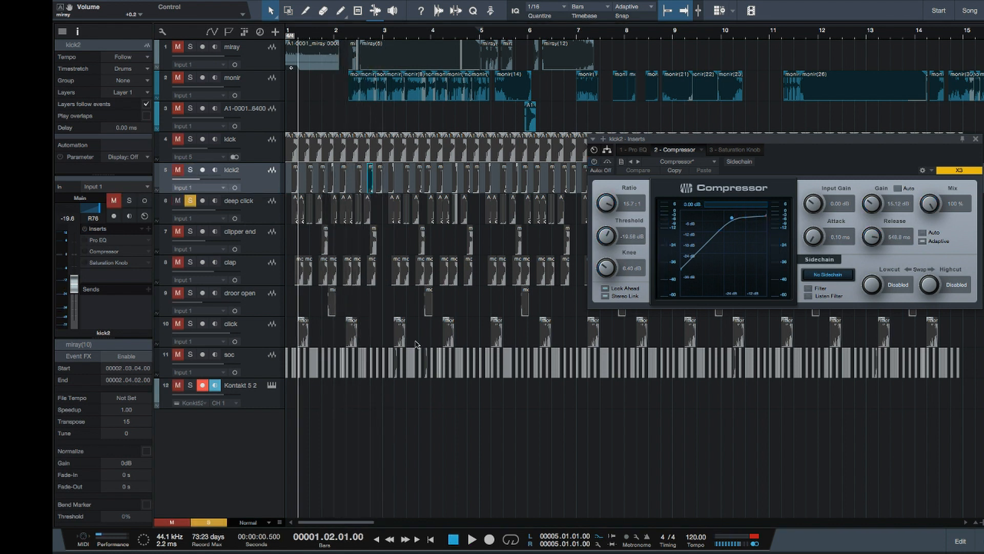
pyautogui.press('space')
pyautogui.press('space')
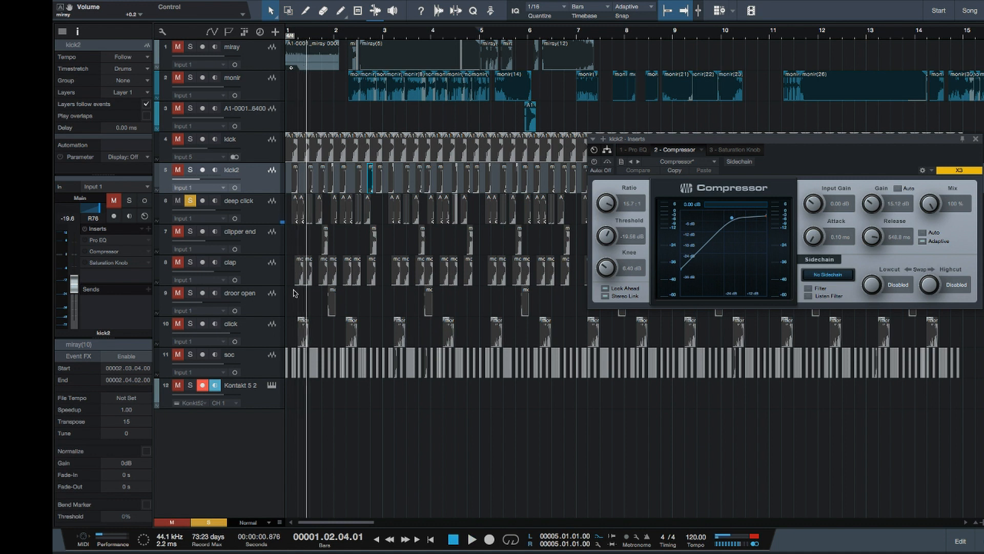
pyautogui.press('Down')
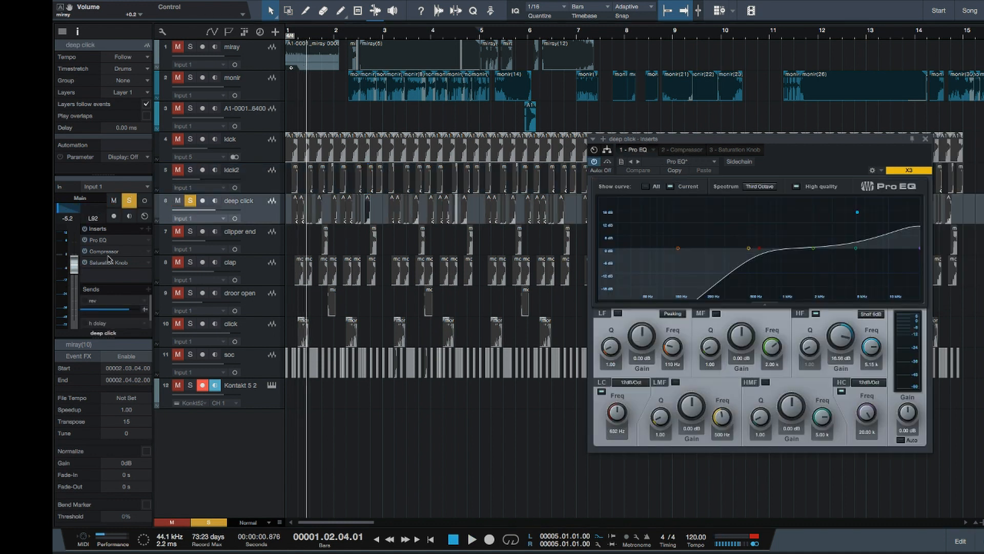
pyautogui.doubleClick(109, 252)
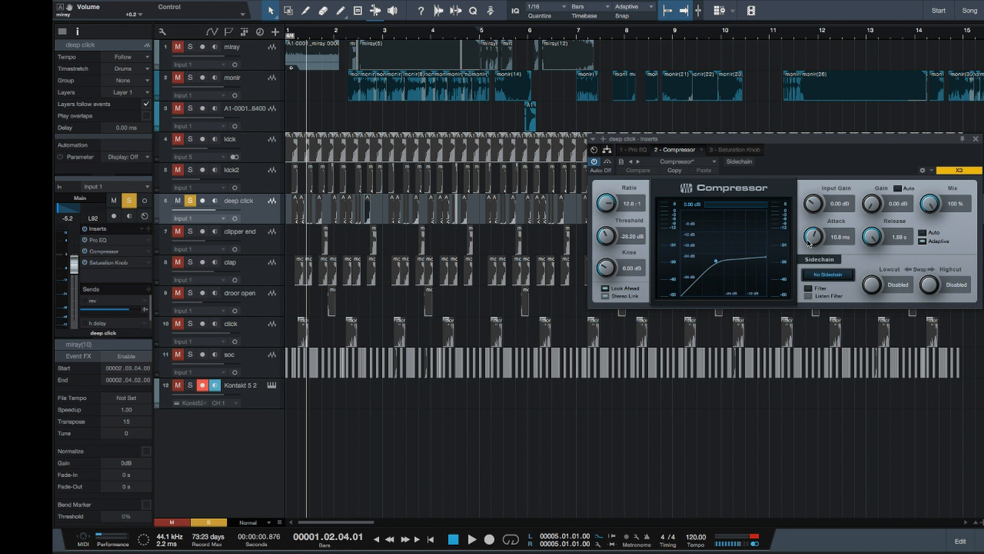
pyautogui.press('space')
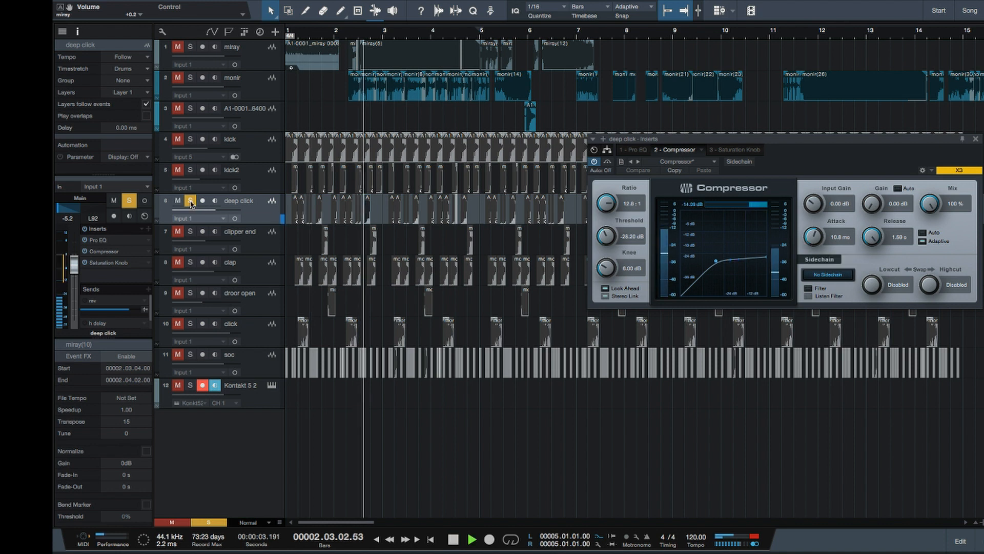
pyautogui.press('space')
# Step: Move the solo from deep click to clipper end and review the insert effects on deep click
pyautogui.click(191, 202)
pyautogui.click(190, 233)
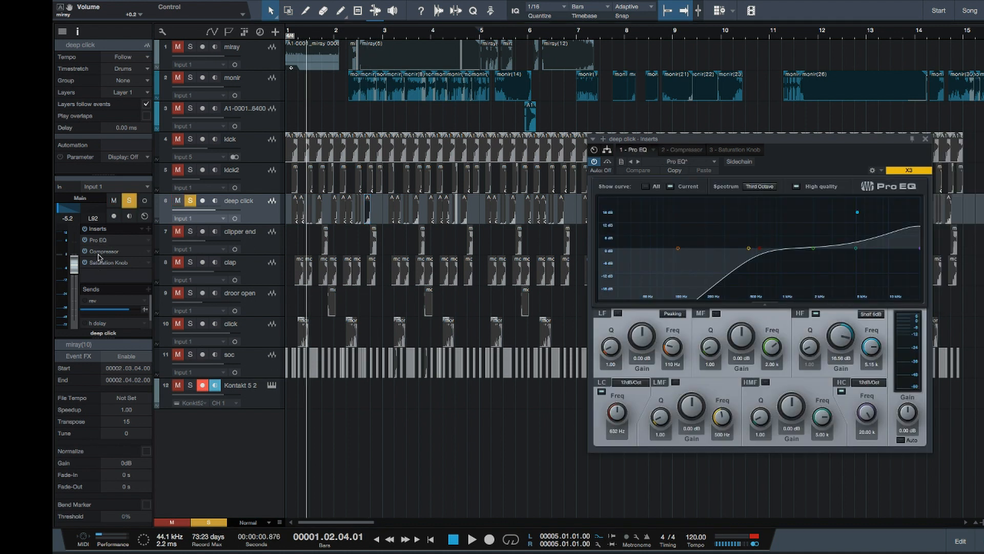
pyautogui.click(101, 252)
pyautogui.click(106, 263)
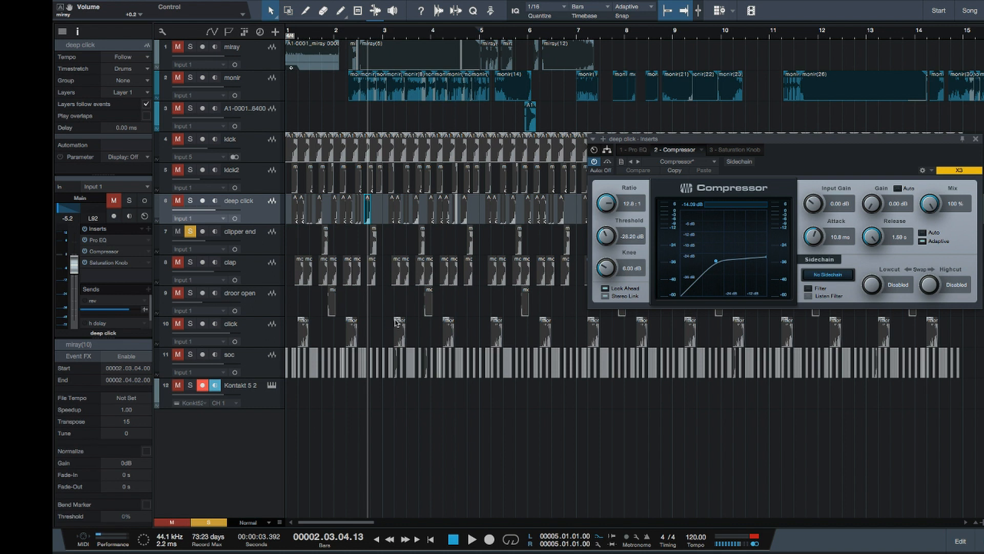
# Step: Clear the clipper end solo and play all the percussion tracks together from the start of the song
pyautogui.click(190, 231)
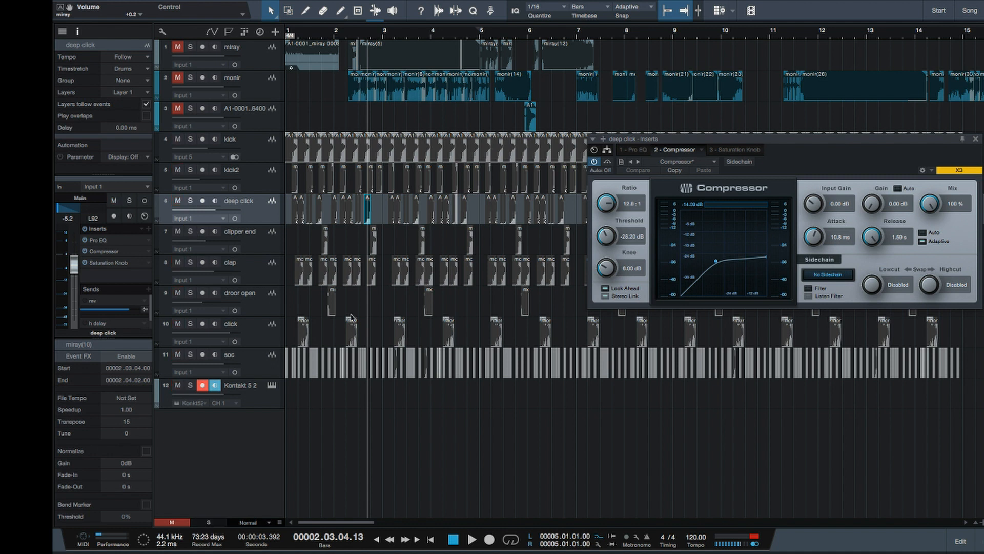
pyautogui.press('Return')
pyautogui.press('space')
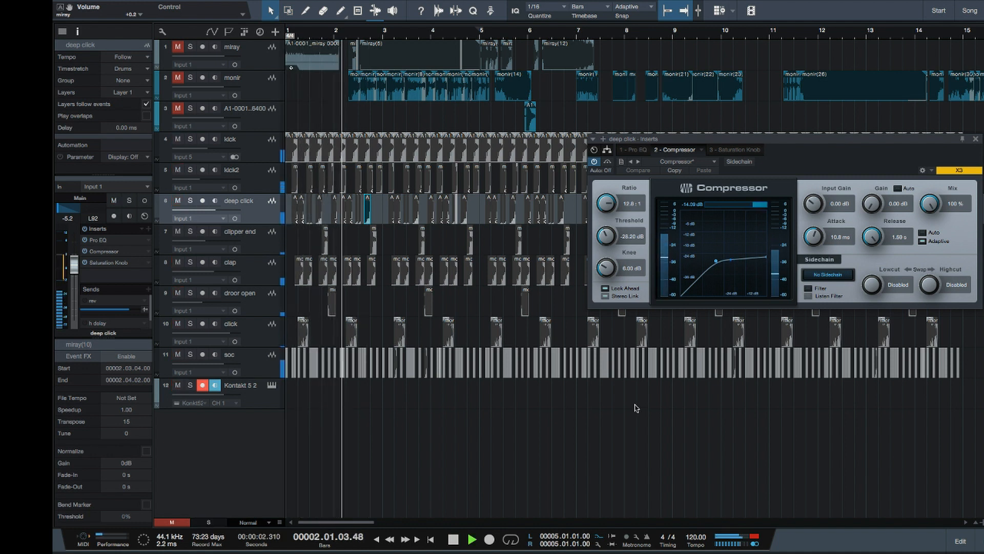
pyautogui.press('space')
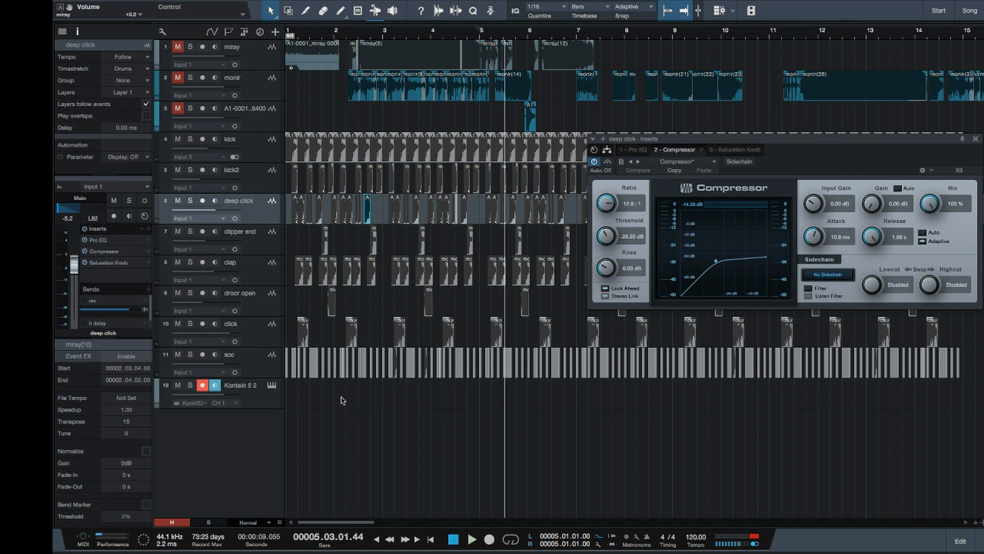
# Step: Open the Kontakt 5 2 instrument with its window clear of the track list, and play the miray track soloed
pyautogui.click(271, 389)
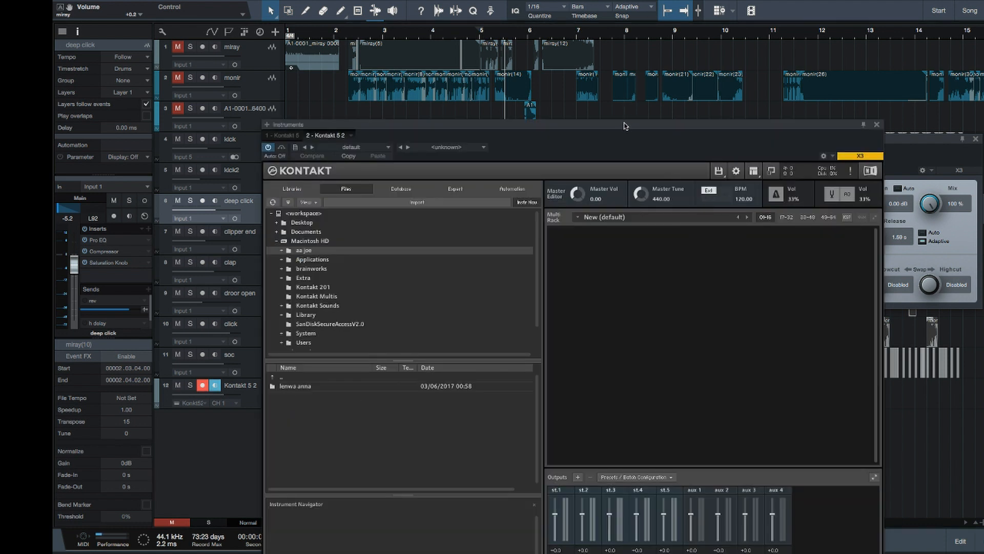
pyautogui.moveTo(625, 126); pyautogui.dragTo(666, 123)
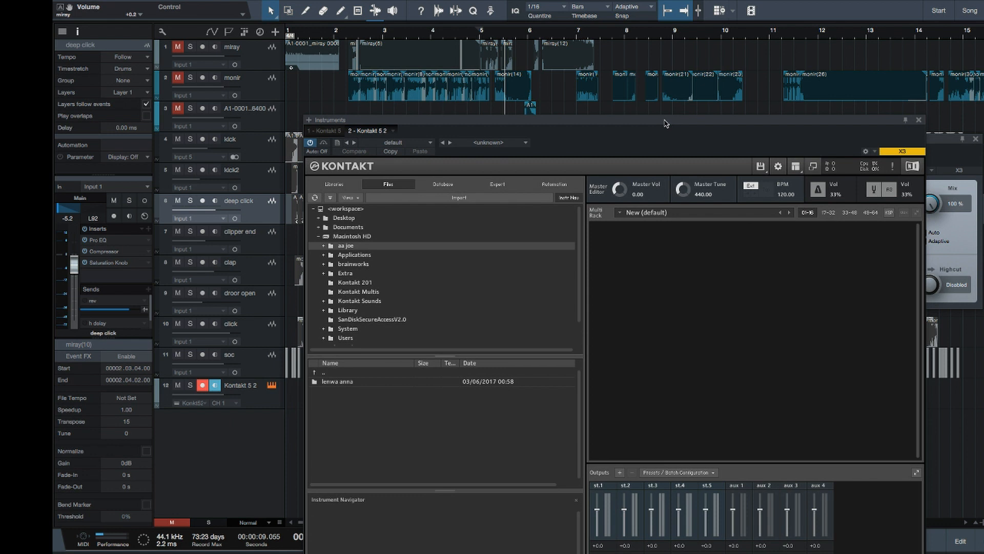
pyautogui.click(190, 47)
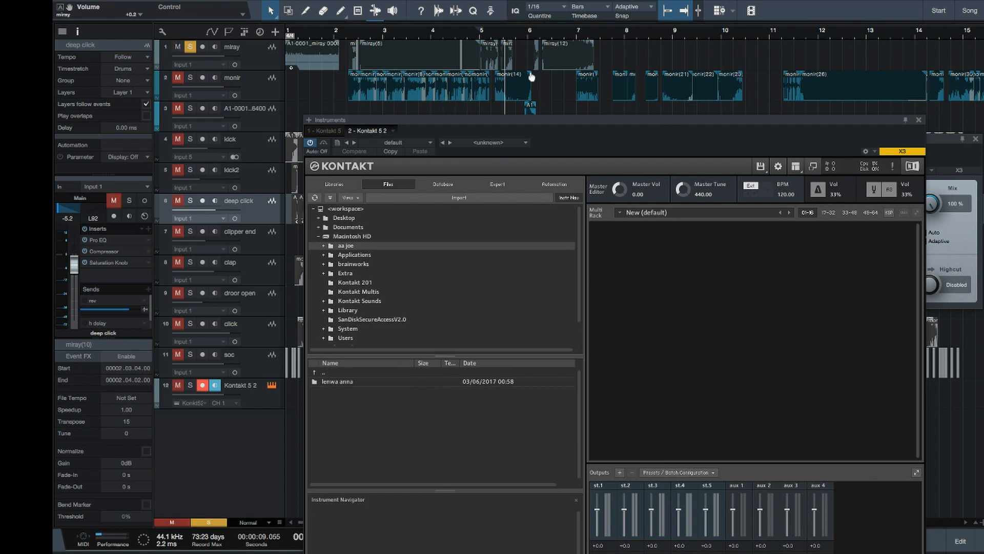
pyautogui.click(523, 39)
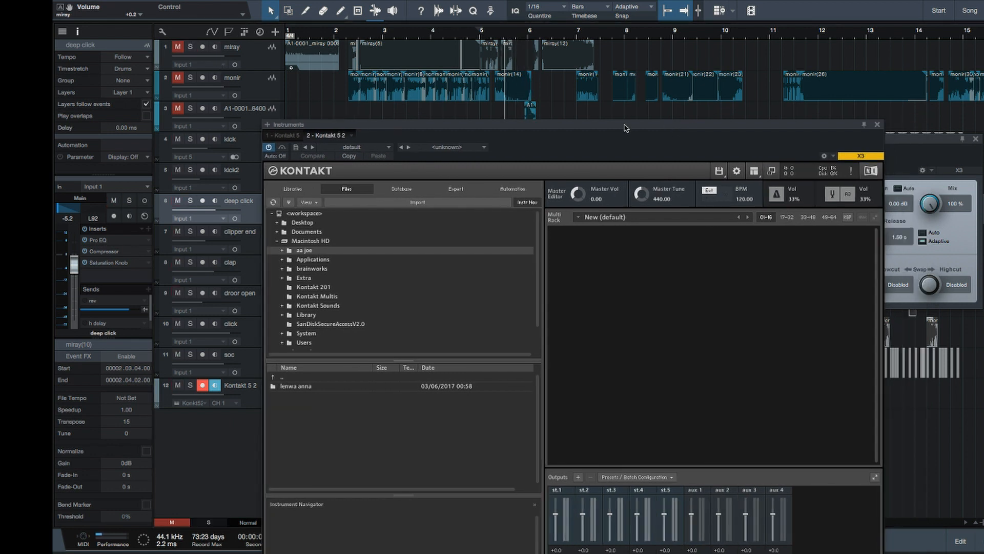
pyautogui.moveTo(625, 127); pyautogui.dragTo(666, 123)
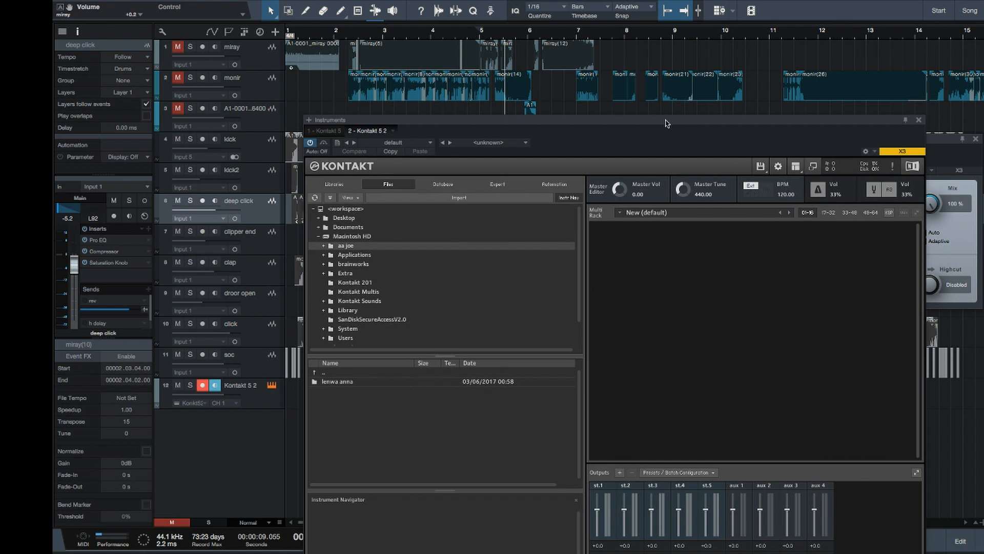
pyautogui.click(190, 47)
pyautogui.press('space')
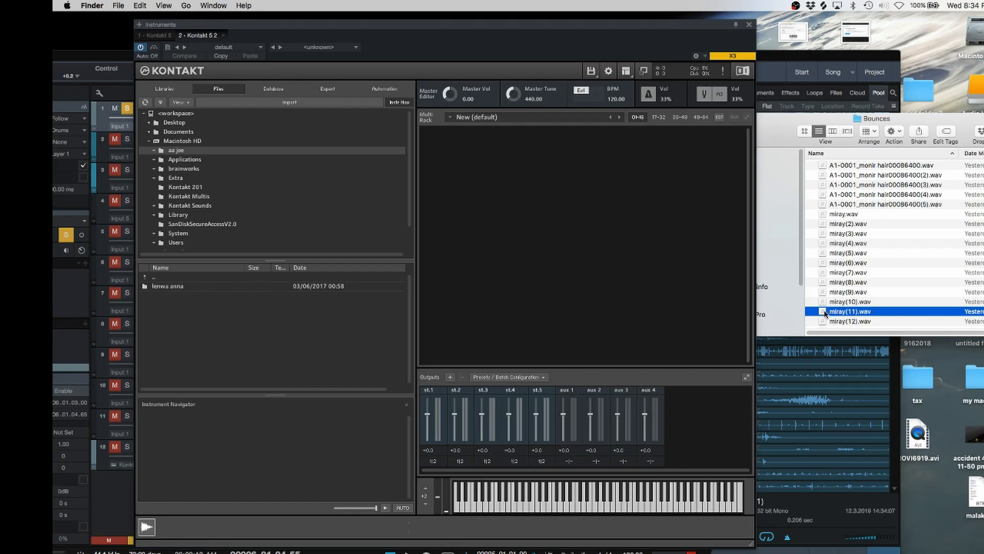
# Step: Load miray(11).wav from the Bounces folder into Kontakt as a new instrument and open it for editing
pyautogui.moveTo(822, 313); pyautogui.dragTo(543, 179)
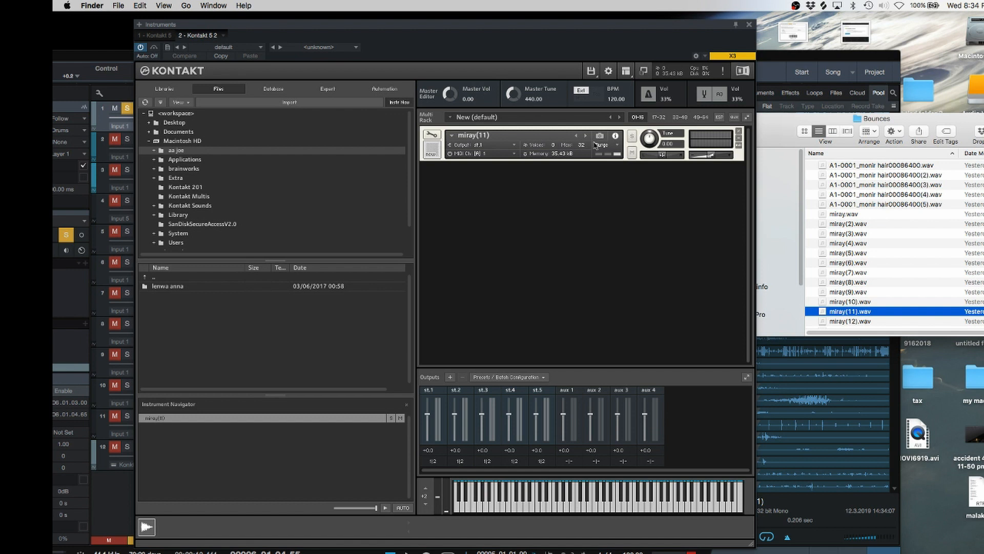
pyautogui.moveTo(784, 124); pyautogui.dragTo(805, 124)
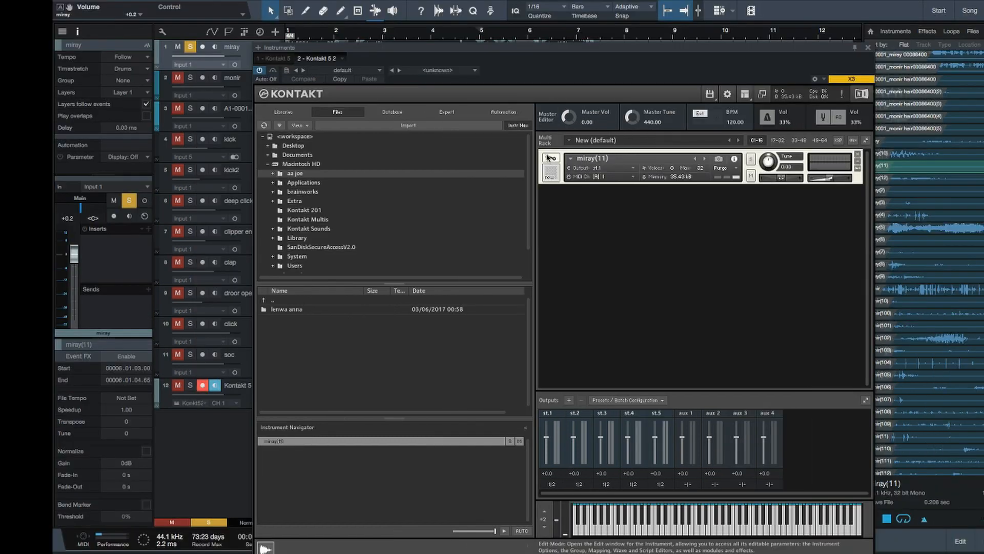
pyautogui.click(550, 157)
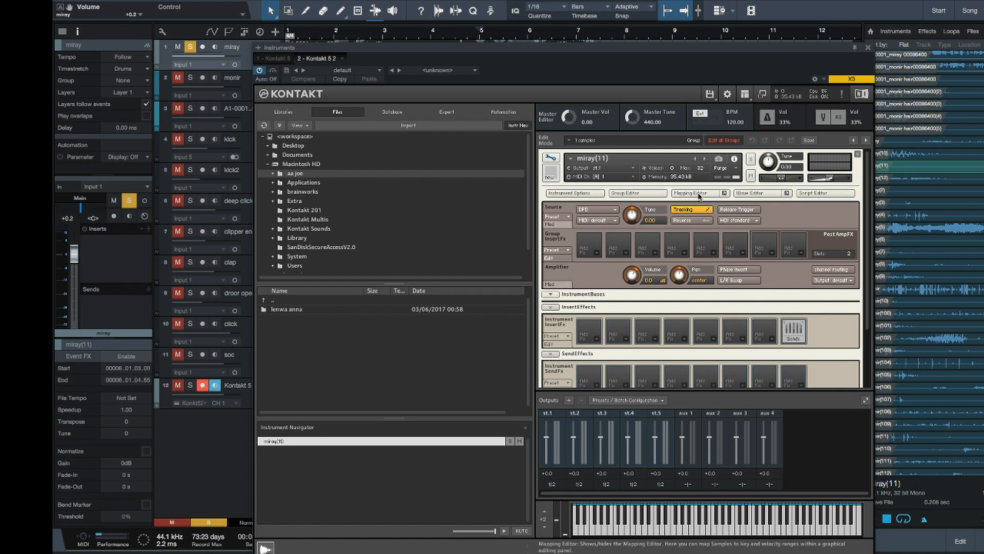
# Step: Trim the miray(11) sample's start to its onset in the Wave Editor and set its zone volume to 12.40 dB
pyautogui.click(753, 193)
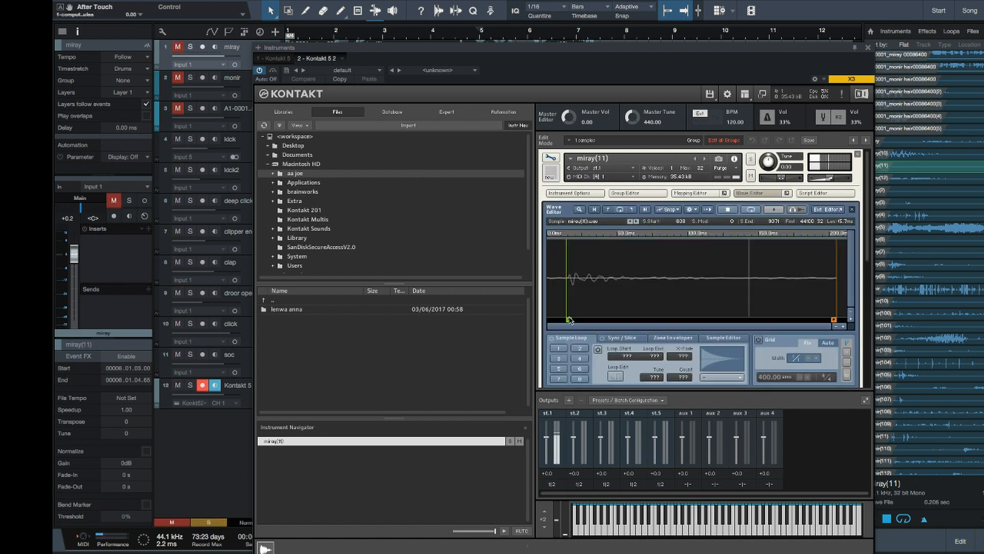
pyautogui.click(696, 194)
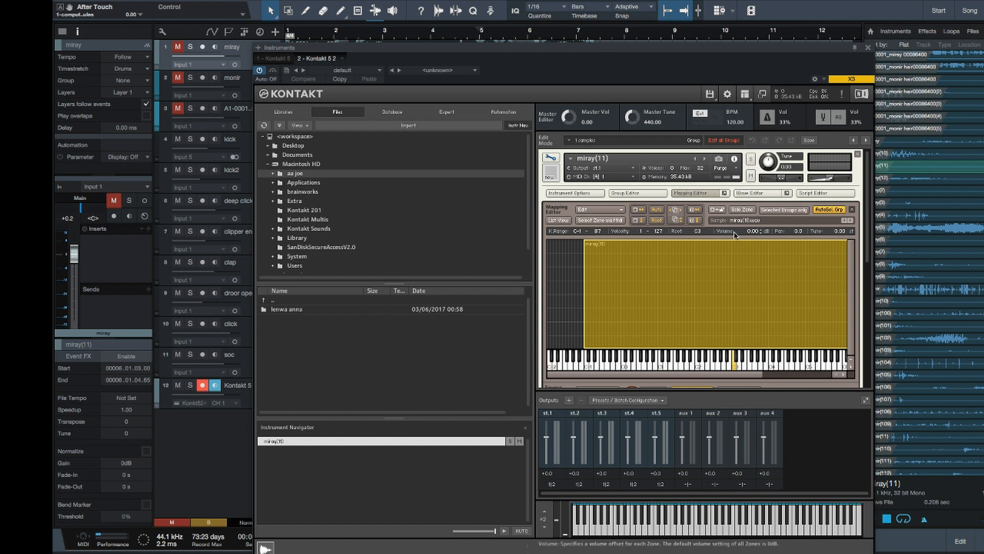
pyautogui.moveTo(751, 220); pyautogui.dragTo(751, 205)
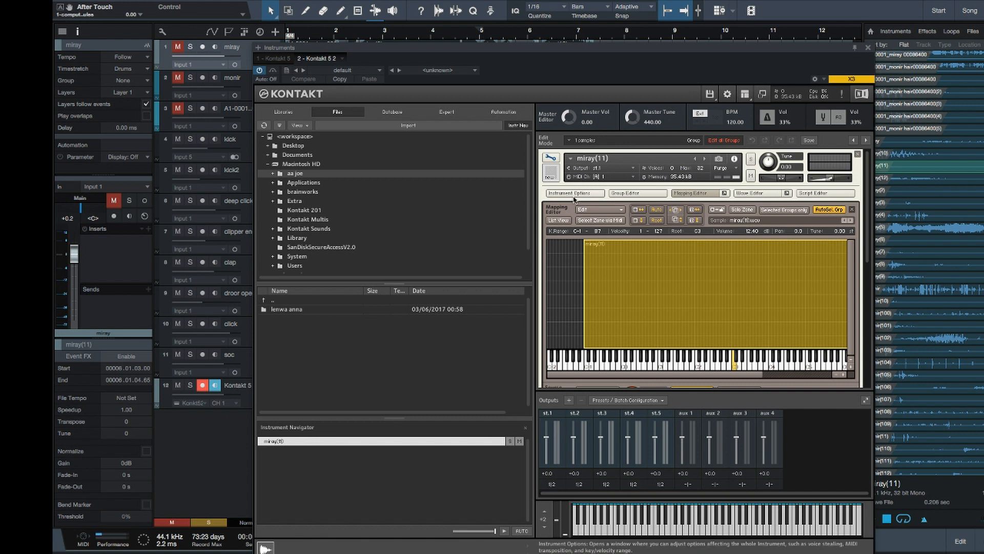
# Step: Switch the miray(11) group's source mode to tone machine and lower its Speed to 7.5%
pyautogui.scroll(-2, 633, 251)
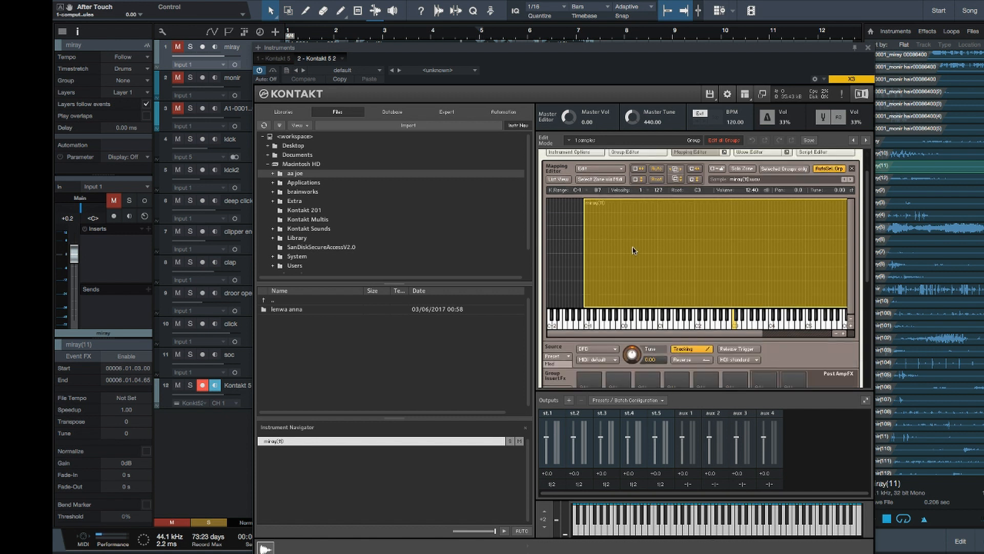
pyautogui.click(614, 350)
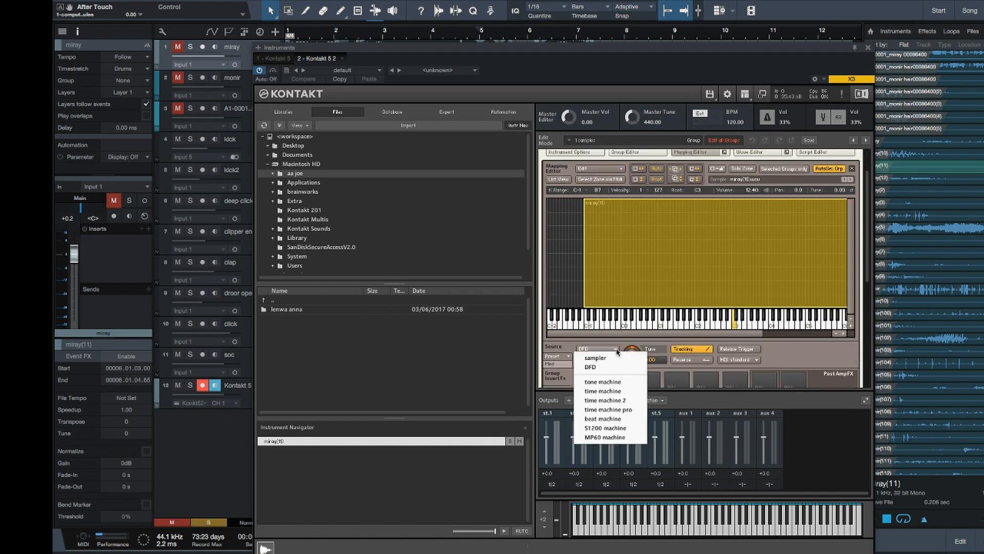
pyautogui.click(614, 385)
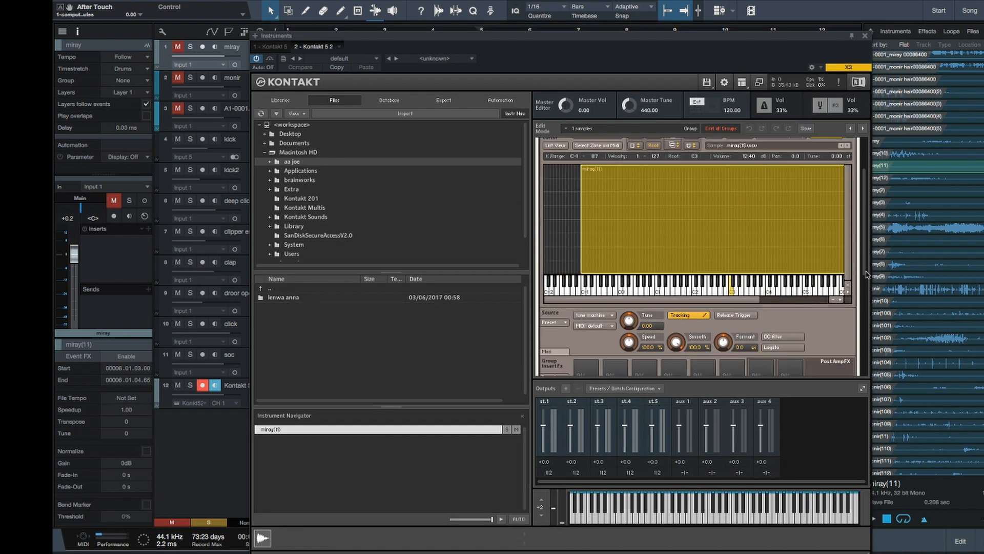
pyautogui.scroll(-4, 623, 336)
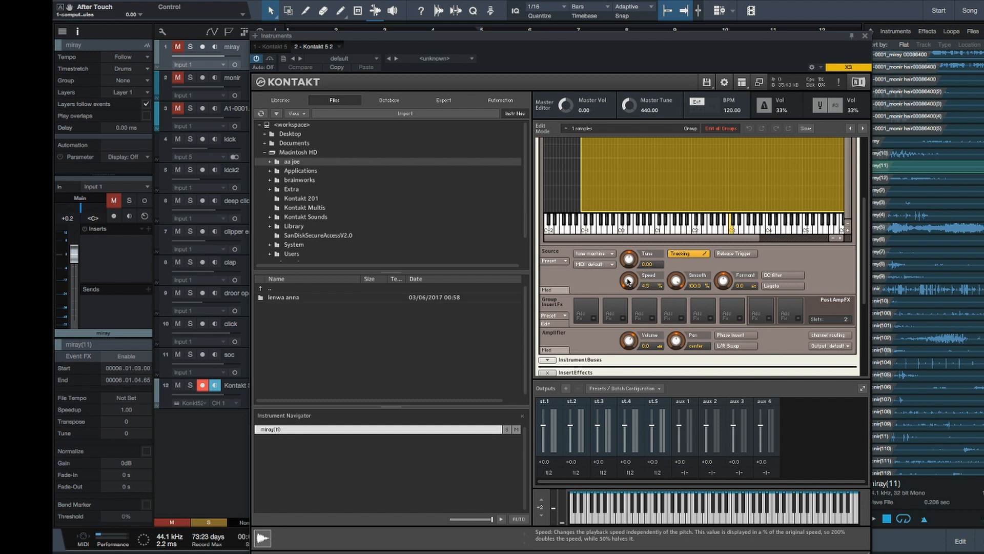
pyautogui.moveTo(628, 279); pyautogui.dragTo(626, 281)
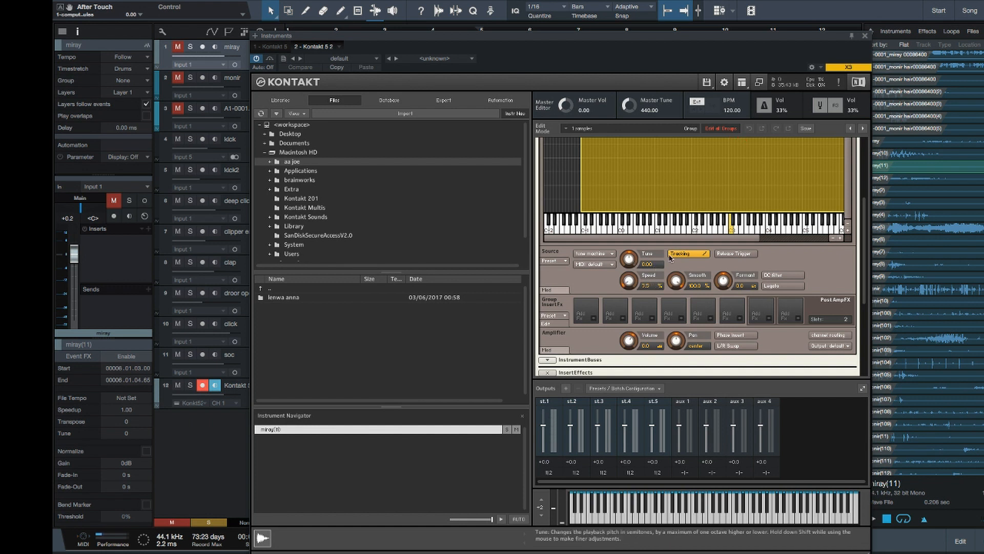
pyautogui.scroll(3, 762, 258)
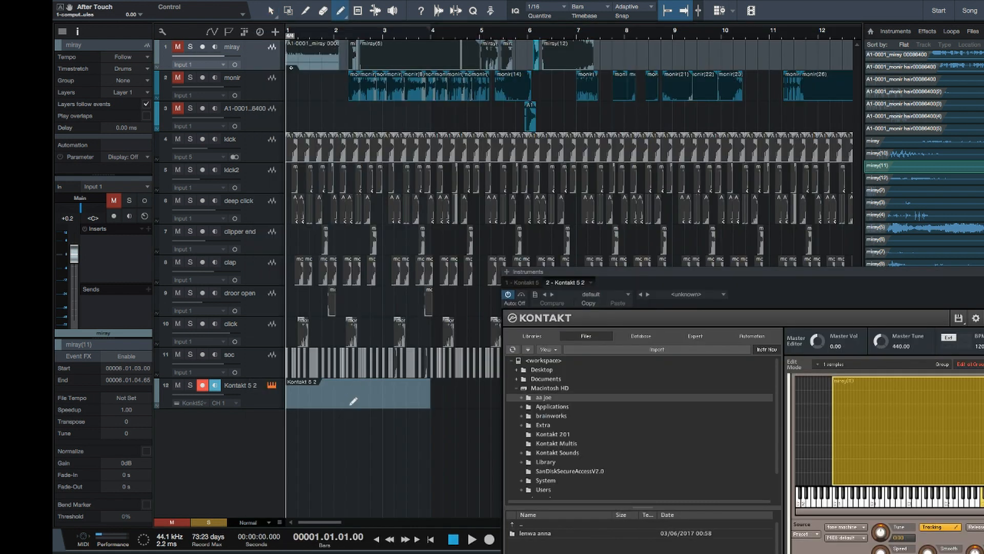
# Step: Open the Kontakt 5 2 part for note editing and draw one sustained A 3 note from bar 1 to bar 4
pyautogui.press('1')
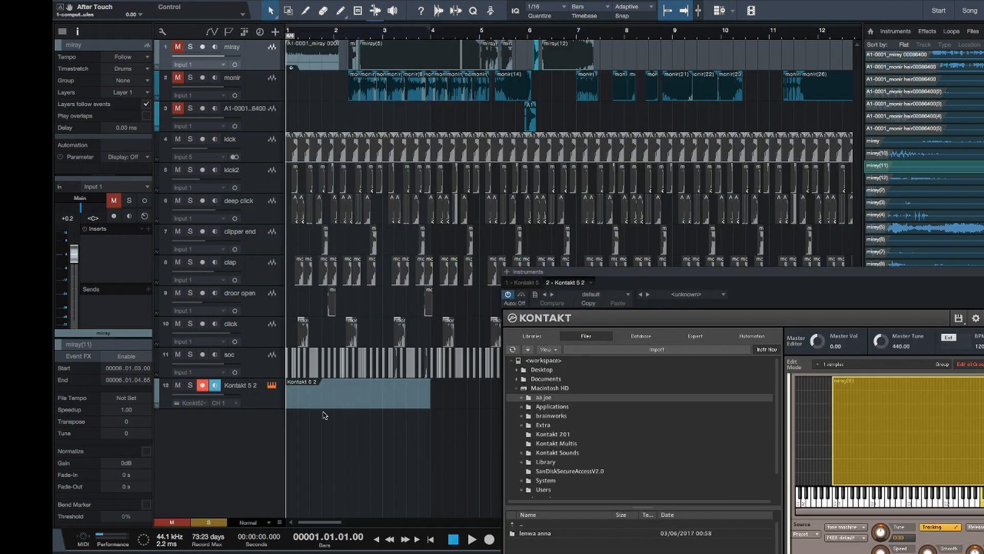
pyautogui.doubleClick(328, 405)
pyautogui.press('2')
pyautogui.moveTo(289, 384); pyautogui.dragTo(526, 384)
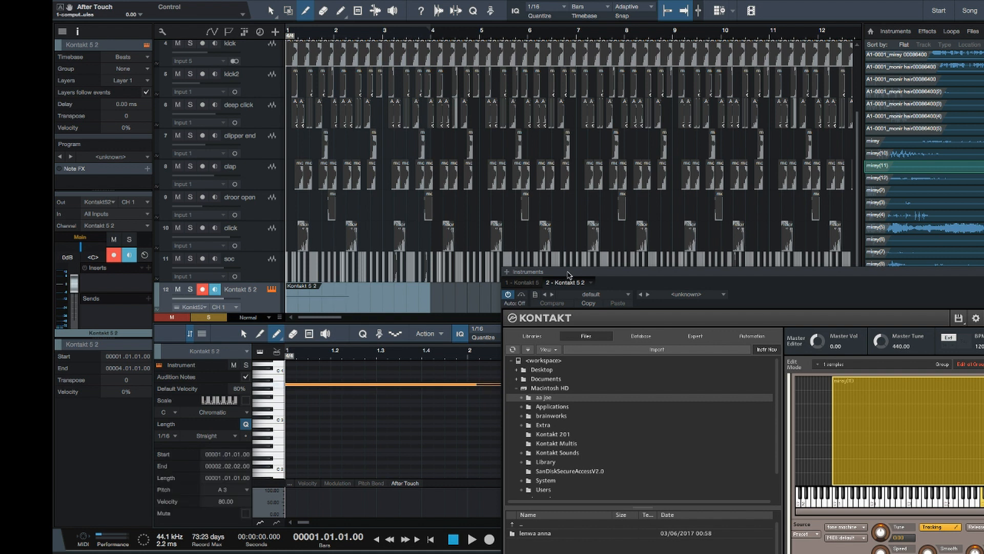
pyautogui.moveTo(567, 274); pyautogui.dragTo(666, 477)
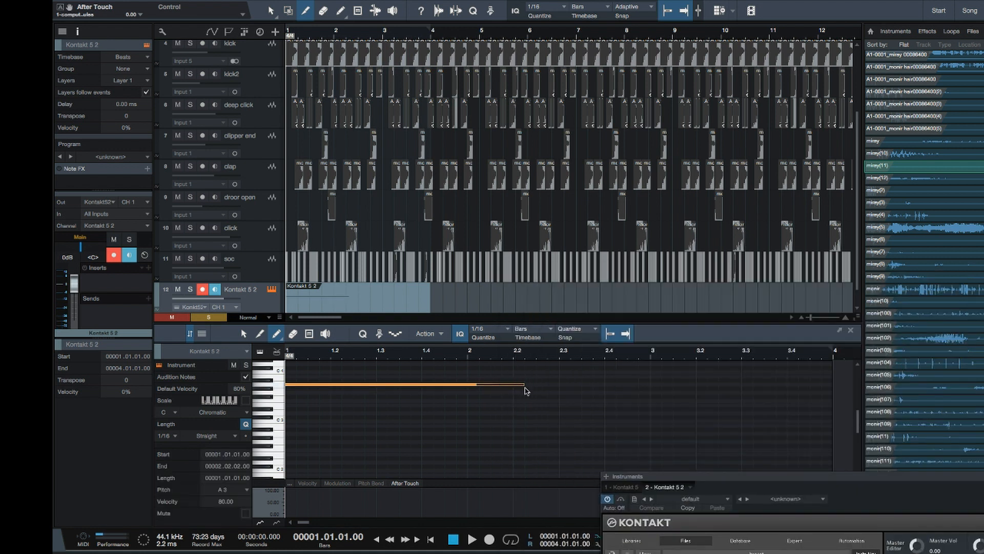
pyautogui.press('1')
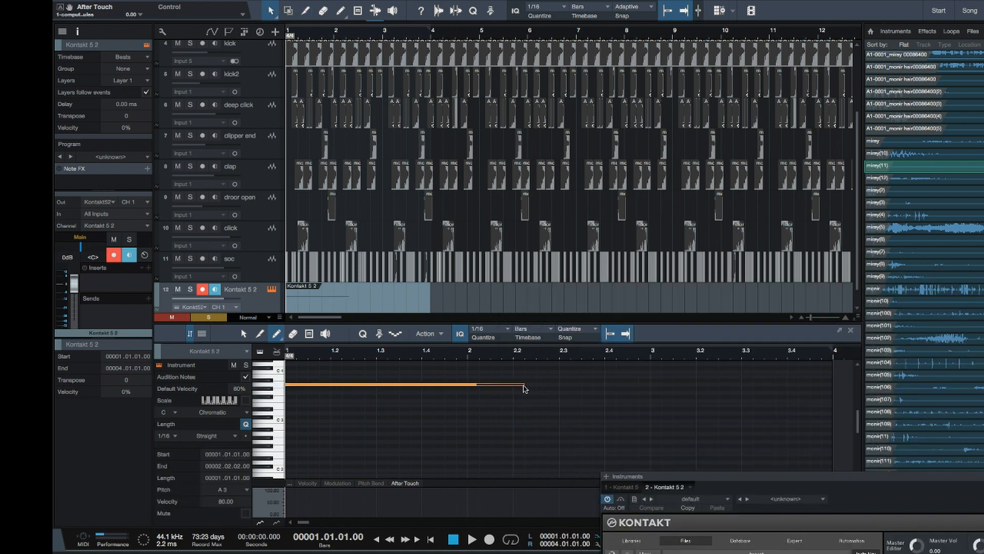
pyautogui.moveTo(525, 388); pyautogui.dragTo(824, 391)
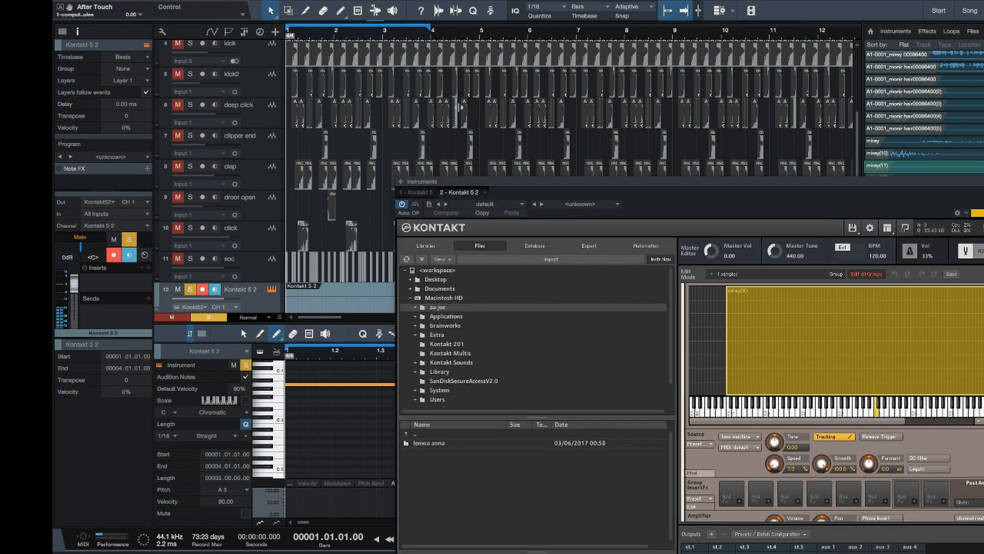
# Step: Play the sustained note with the Kontakt 5 2 track soloed and move the Kontakt window so its source controls are in view
pyautogui.press('space')
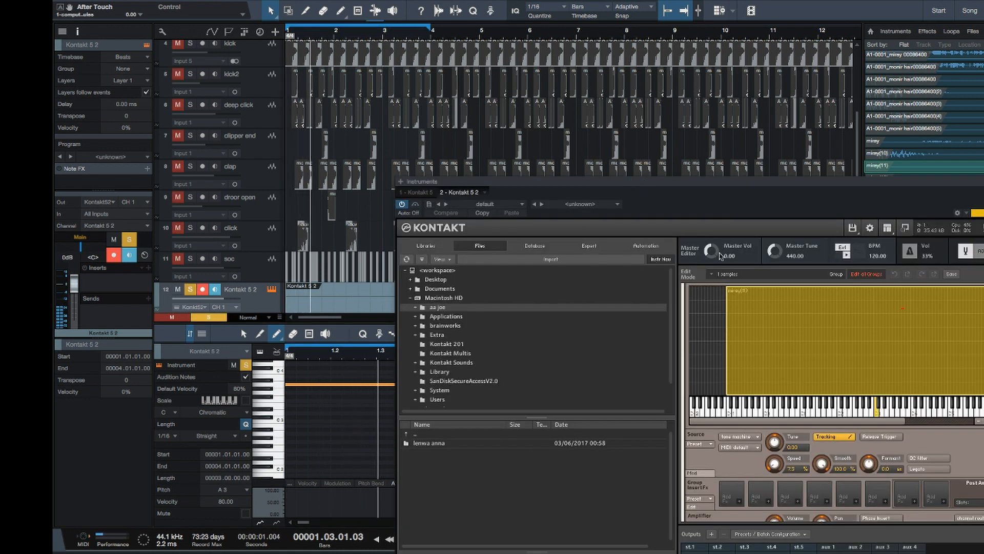
pyautogui.moveTo(745, 222); pyautogui.dragTo(676, 180)
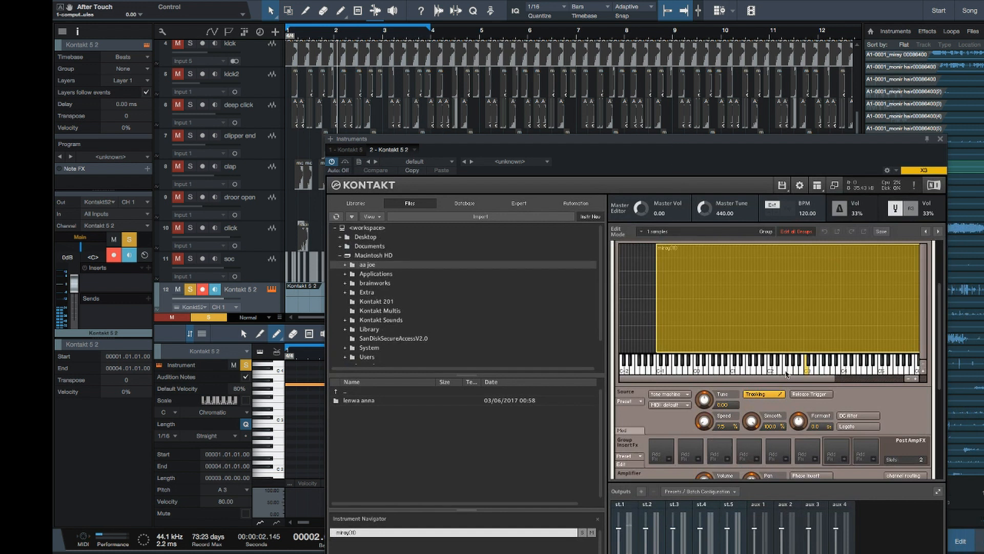
pyautogui.press('space')
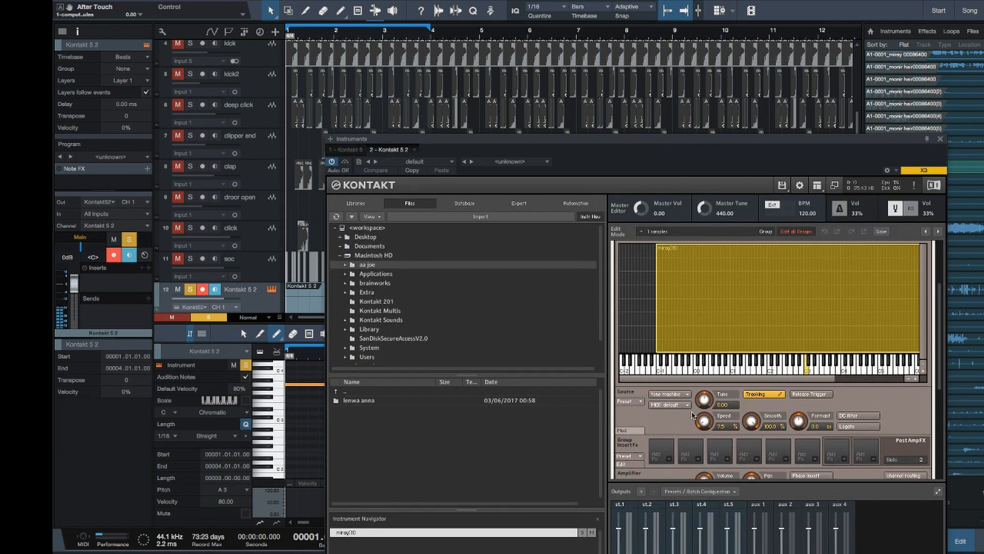
pyautogui.press('space')
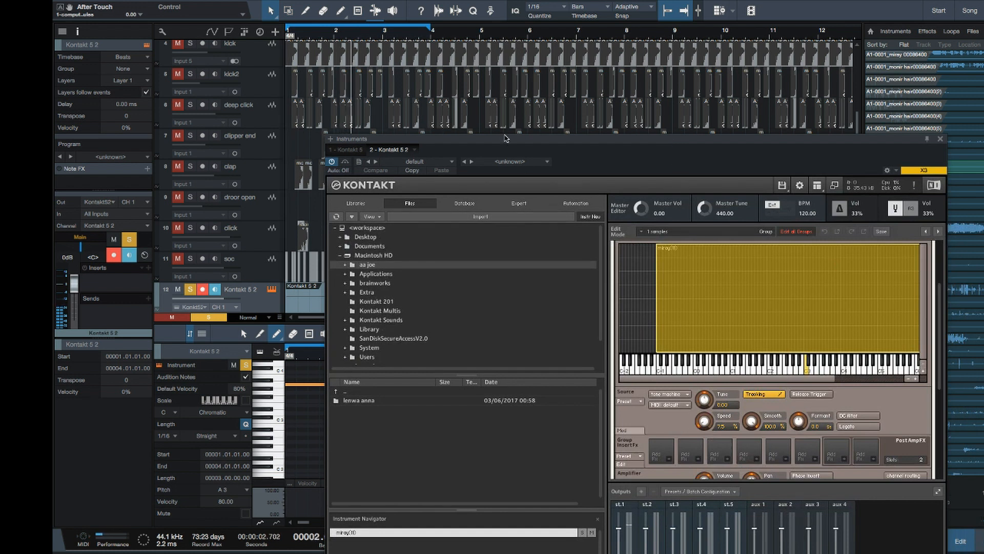
# Step: Tune the miray(11) zone to -24.00 semitones and reduce the decay, sustain and release of its volume envelope
pyautogui.scroll(3, 942, 317)
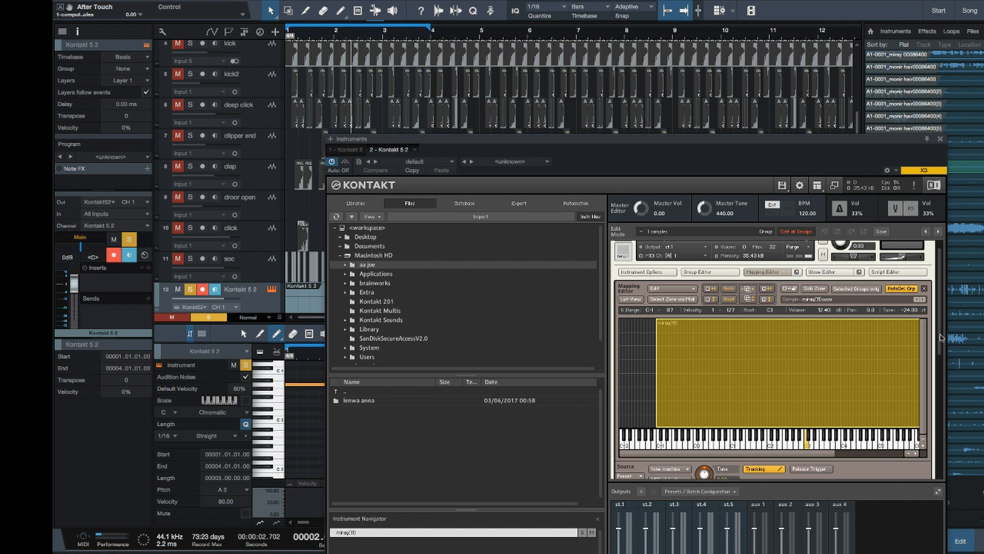
pyautogui.moveTo(941, 338); pyautogui.dragTo(940, 460)
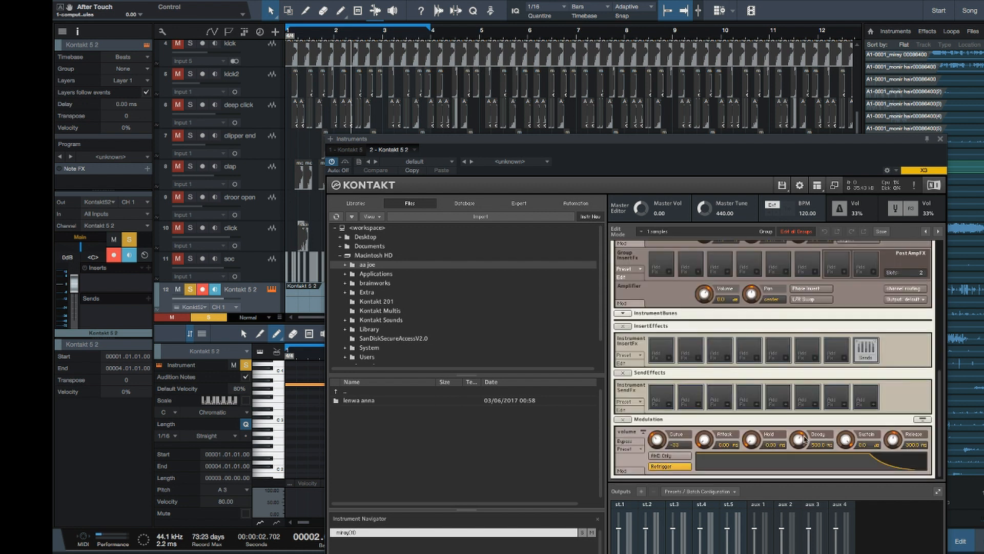
pyautogui.moveTo(801, 437); pyautogui.dragTo(889, 450)
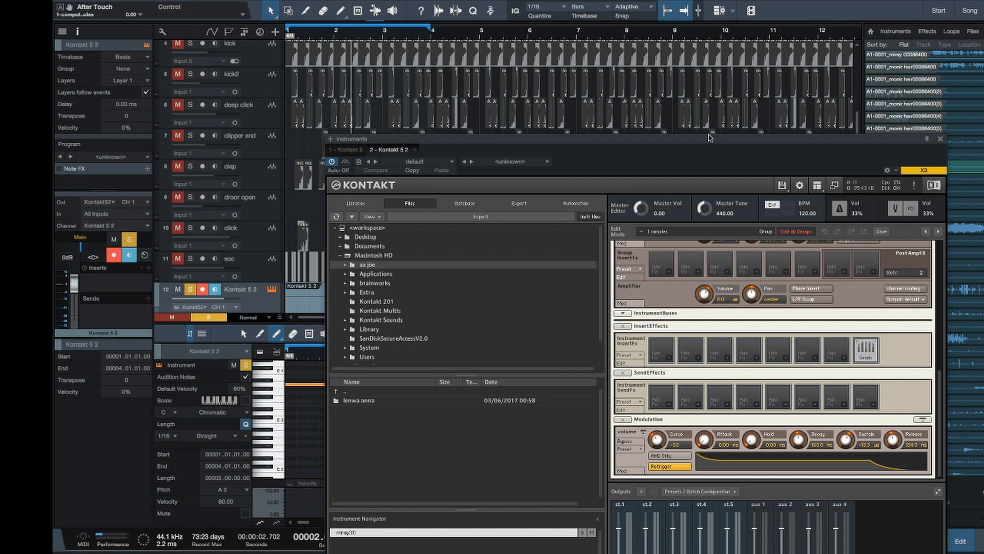
# Step: Add an SV LP1 low-pass filter in the first group insert effect slot and lower its cutoff
pyautogui.scroll(3, 707, 259)
pyautogui.click(666, 360)
pyautogui.moveTo(686, 369)
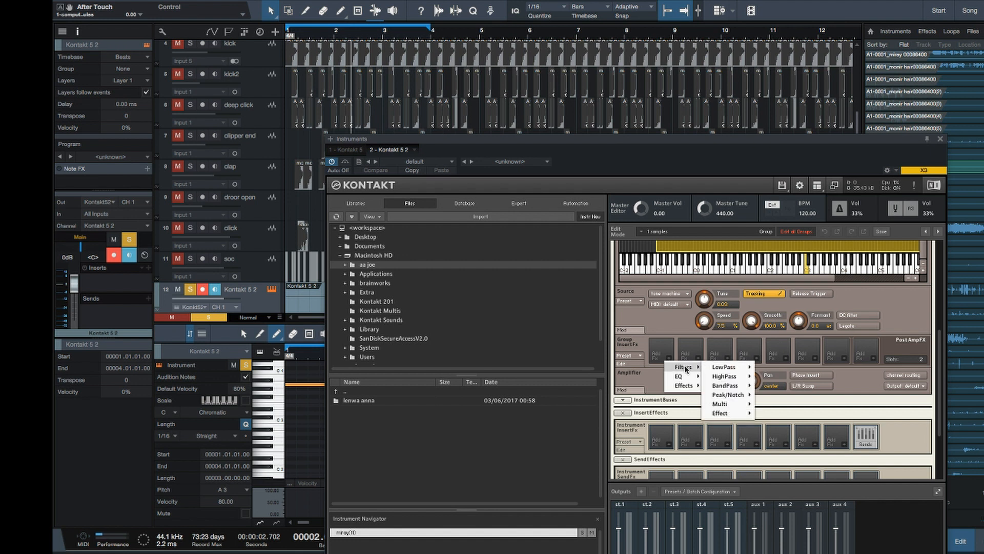
pyautogui.moveTo(727, 371)
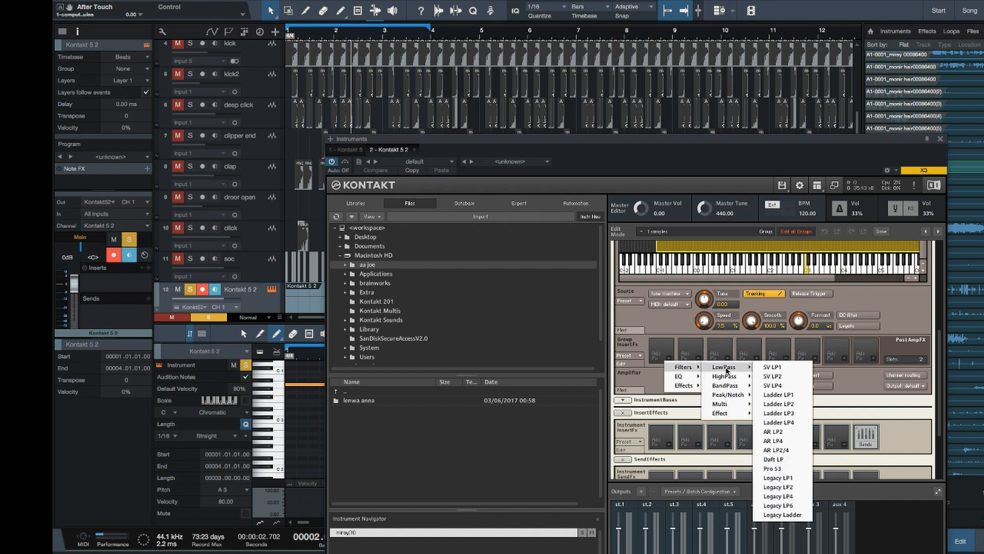
pyautogui.click(771, 368)
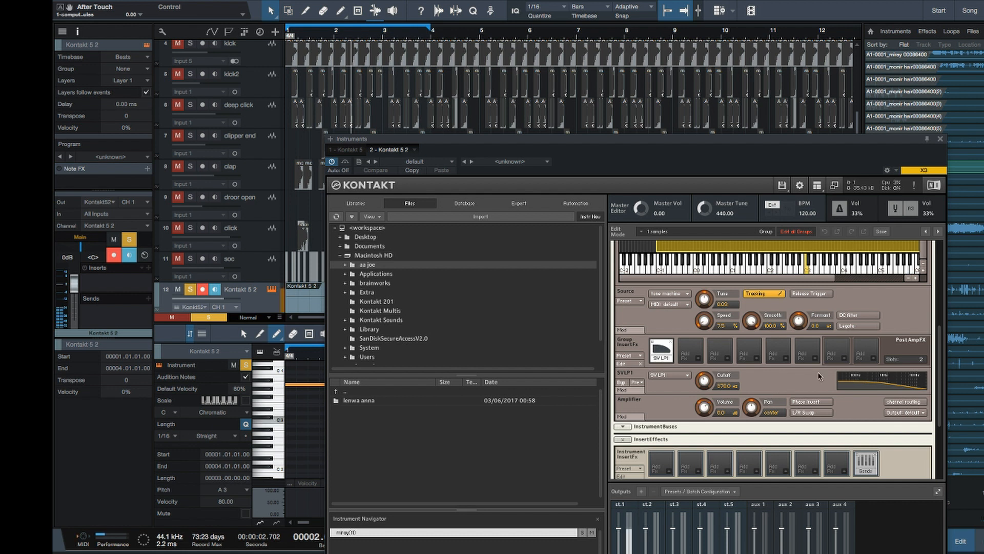
pyautogui.moveTo(707, 382); pyautogui.dragTo(702, 390)
# Step: Save the miray(11) instrument as Patch + Samples under a new name in the my kontakt patches folder on the Audio Video drive
pyautogui.click(782, 185)
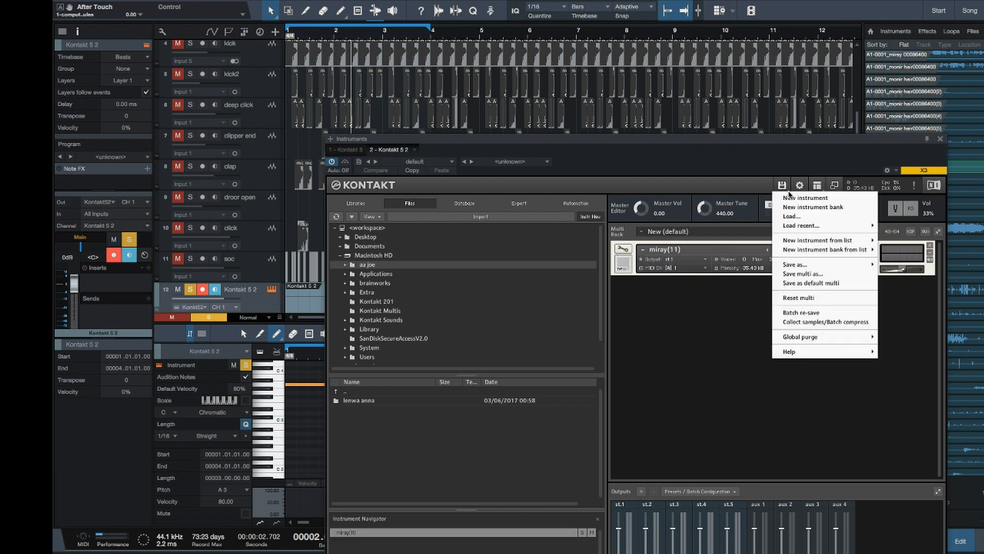
pyautogui.moveTo(799, 265)
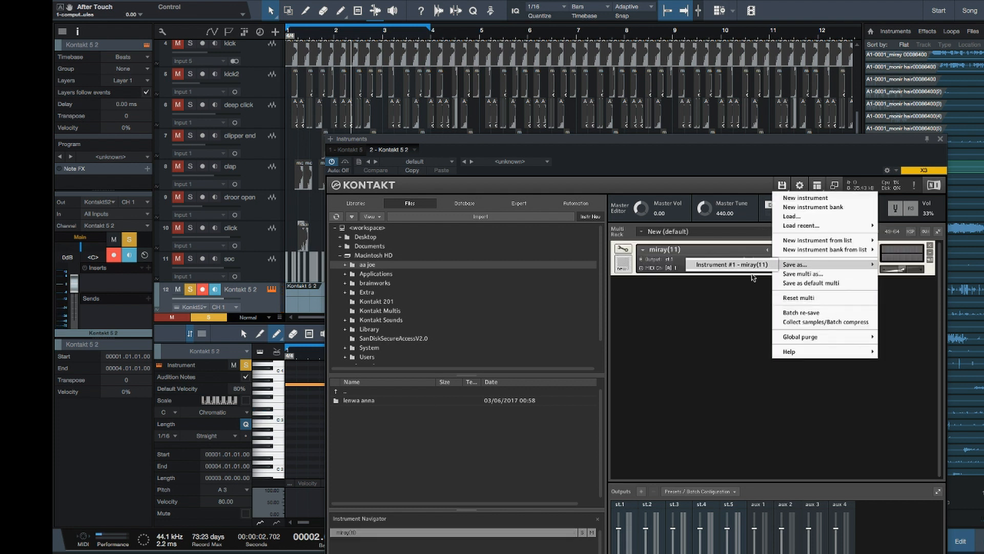
pyautogui.click(744, 265)
pyautogui.click(280, 302)
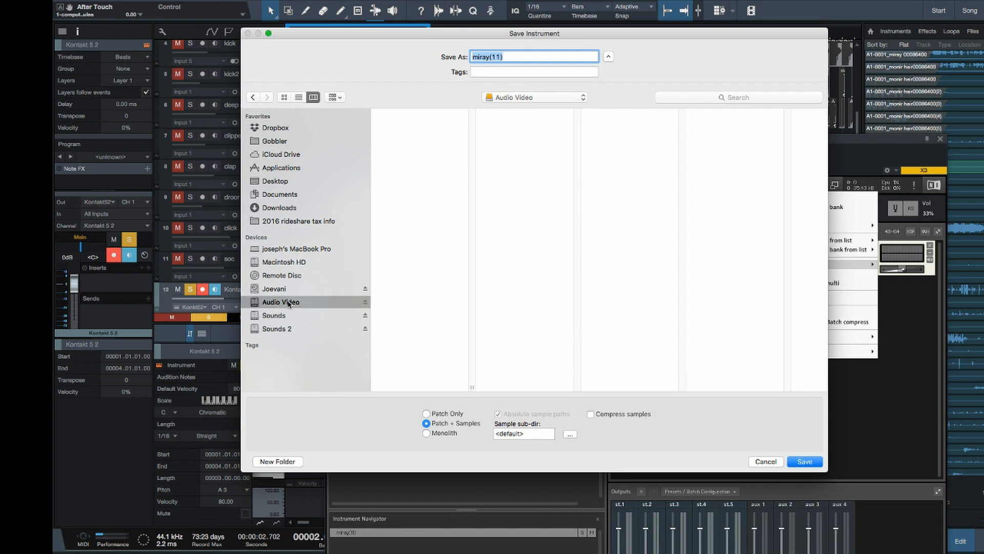
pyautogui.click(415, 114)
pyautogui.click(506, 56)
pyautogui.moveTo(506, 55); pyautogui.dragTo(420, 43)
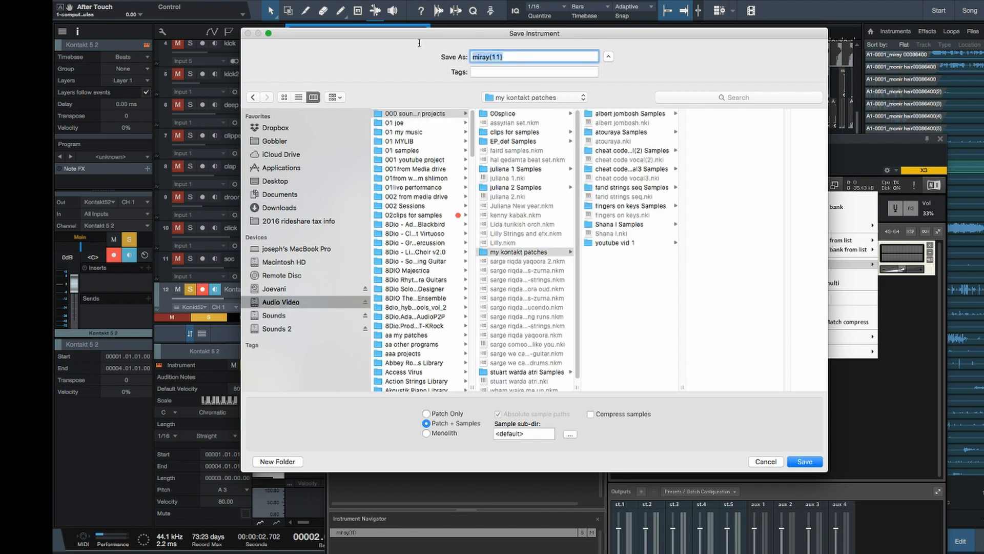
pyautogui.write('b')
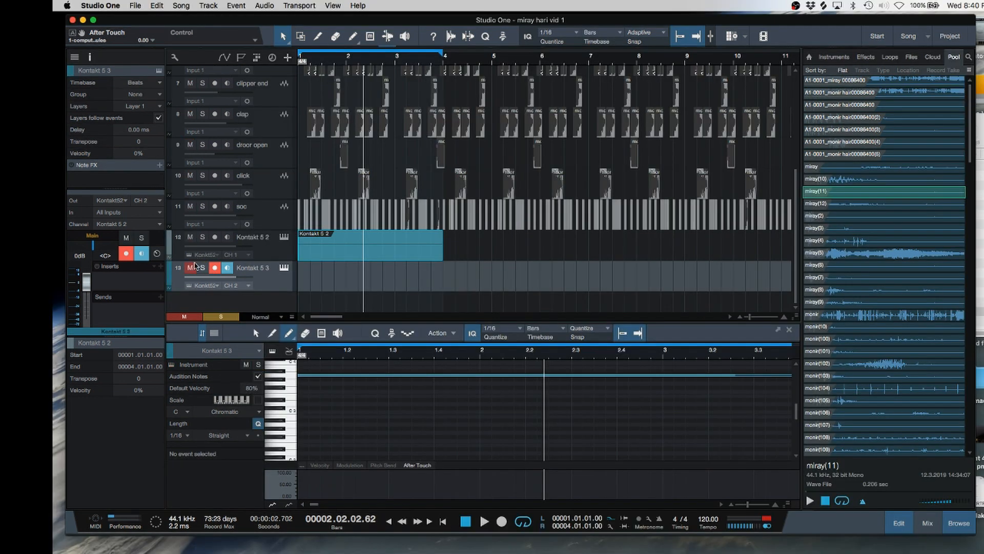
# Step: Record a melody on the Kontakt 5 2 track from the start of the song with looping off, and close the note editor
pyautogui.click(257, 251)
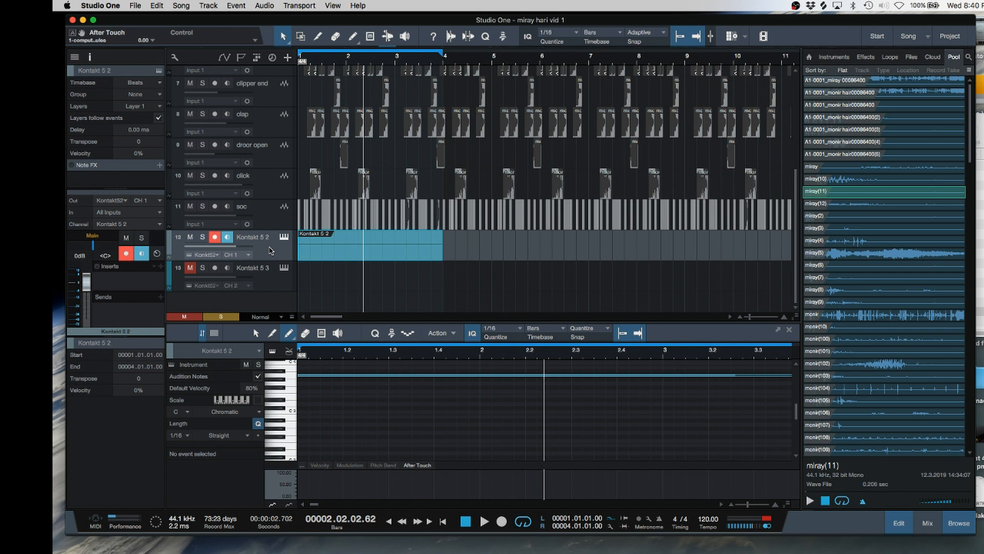
pyautogui.press(',')
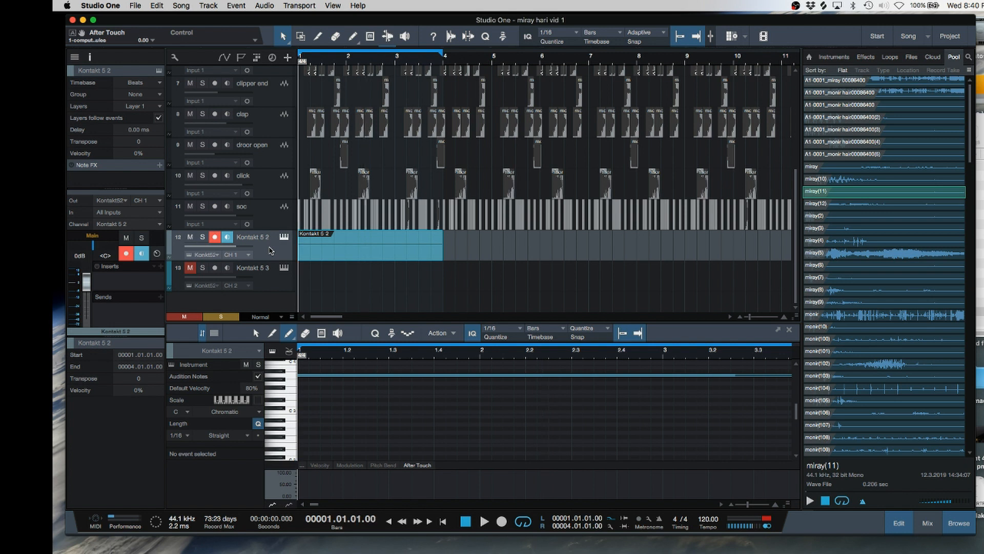
pyautogui.press('space')
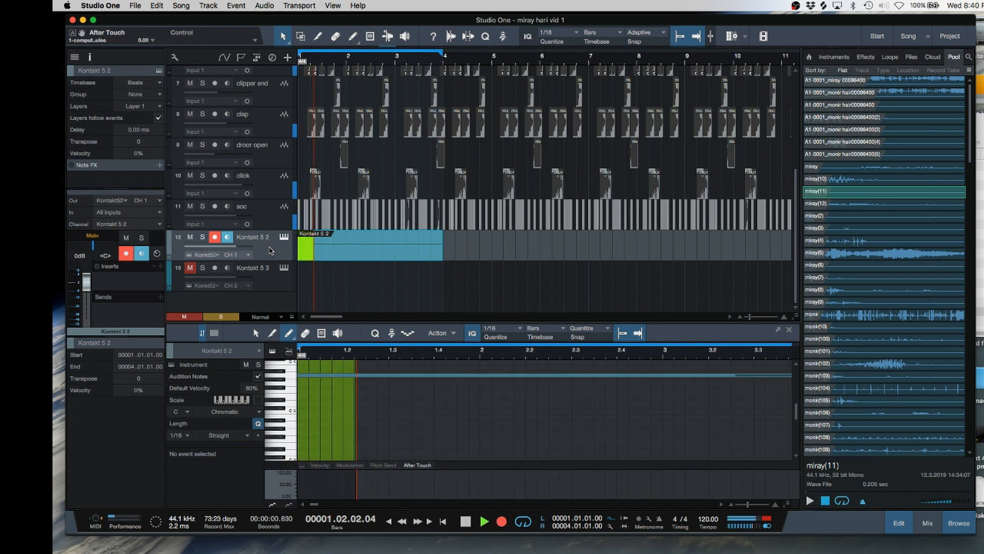
pyautogui.press(',')
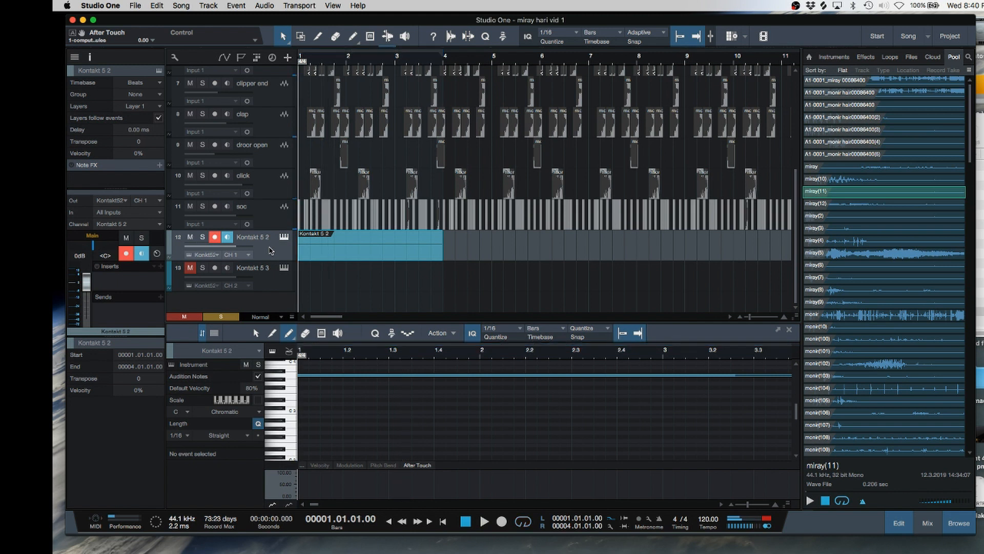
pyautogui.press('KP_Multiply')
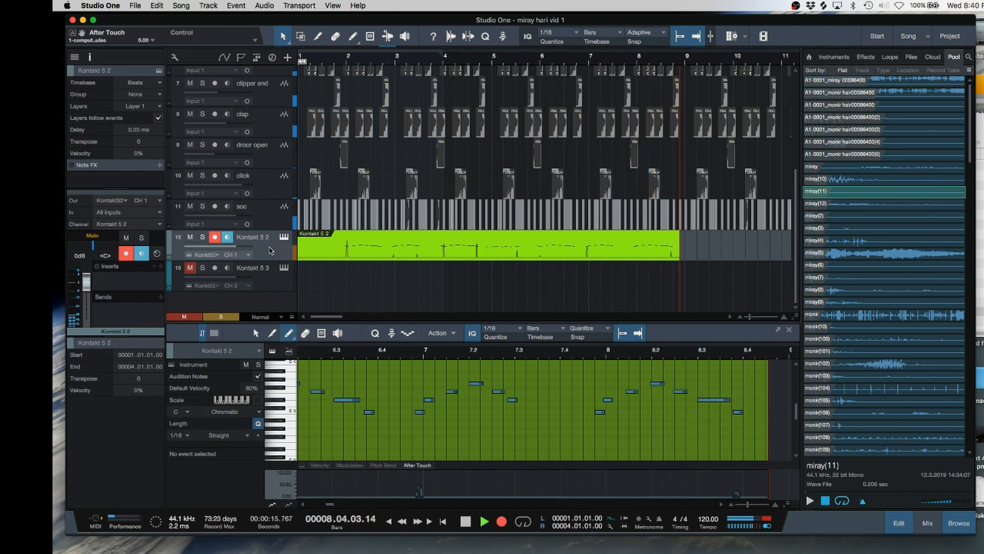
pyautogui.press('space')
pyautogui.press('F2')
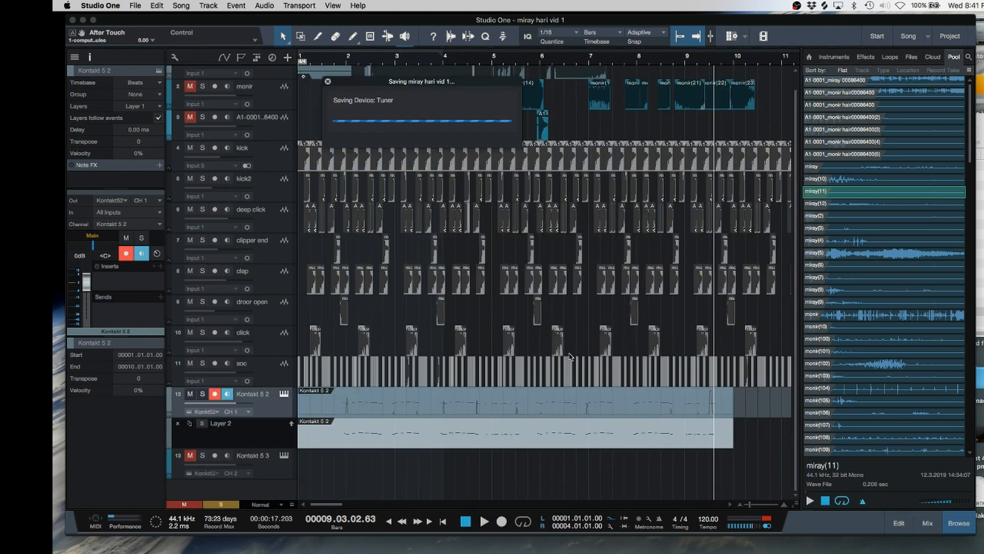
# Step: Play the original miray track soloed from about bar 6
pyautogui.scroll(1, 519, 294)
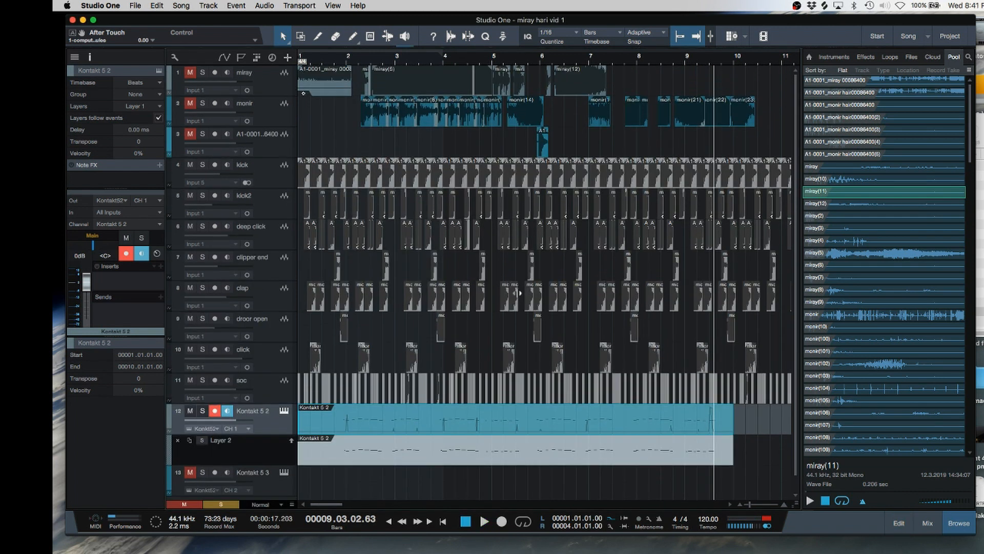
pyautogui.click(541, 58)
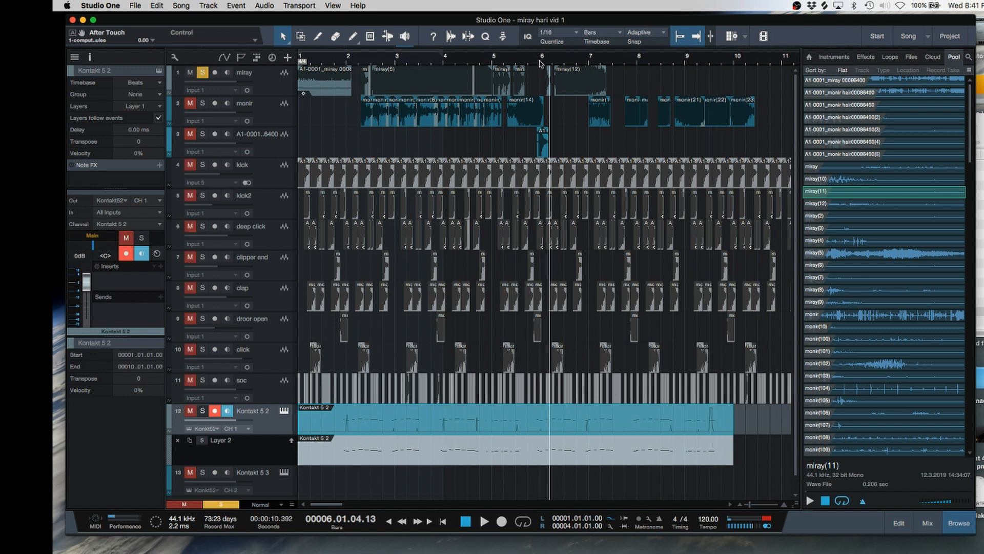
pyautogui.click(541, 59)
pyautogui.press('space')
pyautogui.press('space')
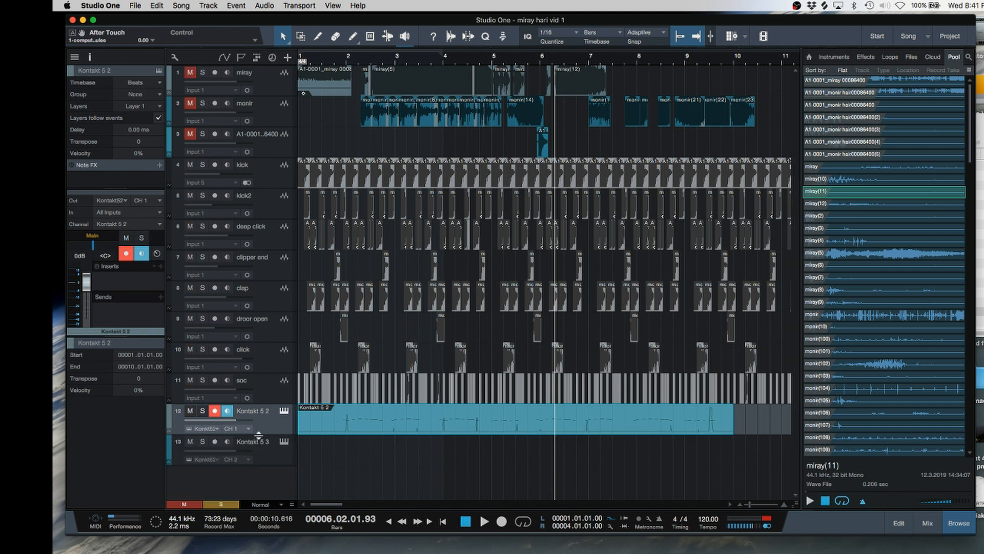
# Step: Load miray(11).wav from the Bounces folder into Kontakt as a second instrument below bass from hair spray
pyautogui.click(214, 441)
pyautogui.moveTo(749, 169); pyautogui.dragTo(642, 67)
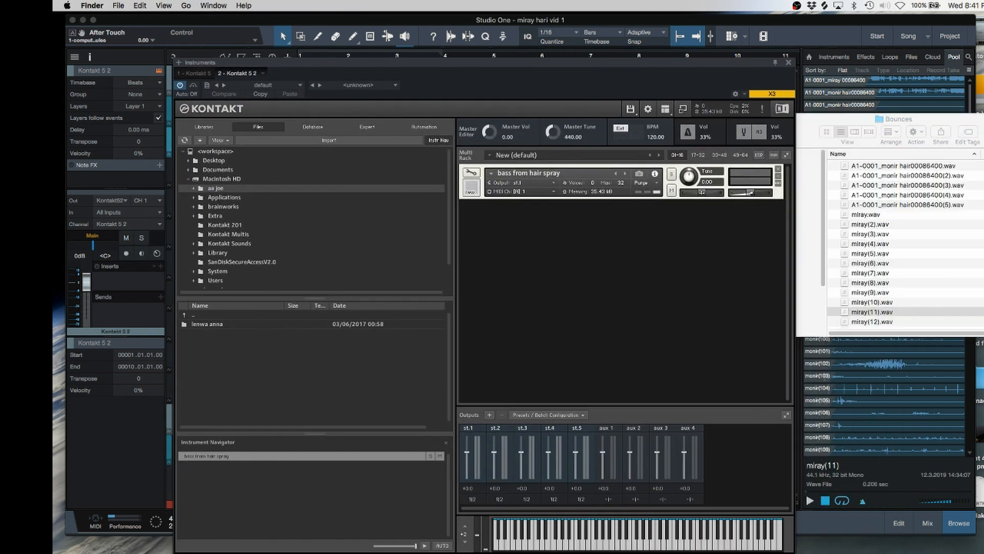
pyautogui.moveTo(854, 314)
pyautogui.mouseDown()
pyautogui.moveTo(661, 279)
pyautogui.moveTo(610, 259)
pyautogui.mouseUp()
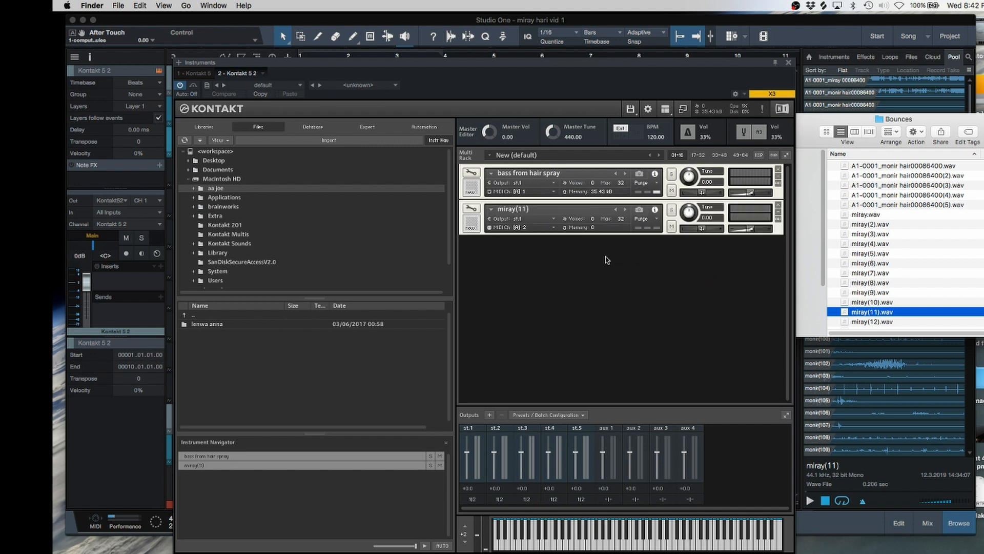
pyautogui.click(485, 208)
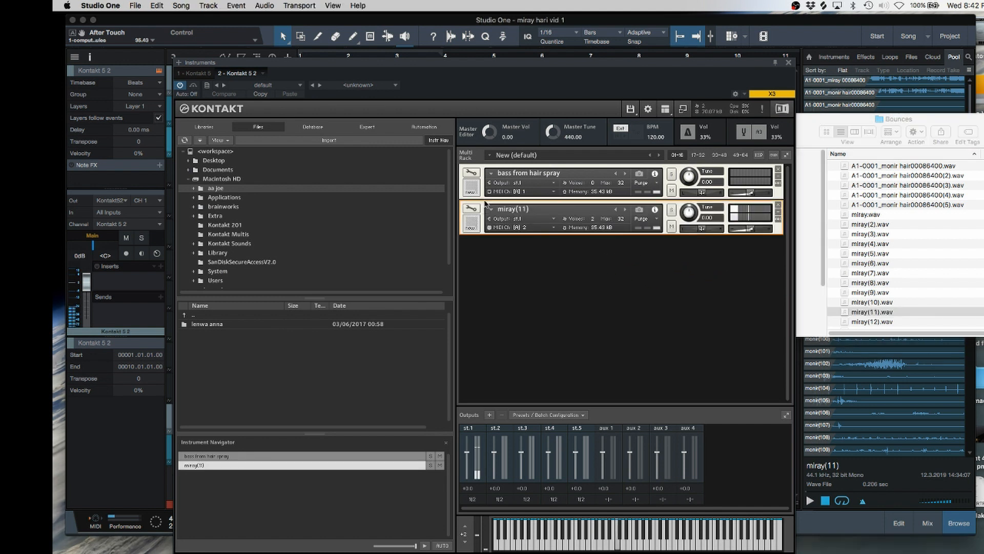
# Step: Open the new miray(11) instrument for editing, move its sample start to about 624, and close the wave and mapping editors
pyautogui.click(471, 174)
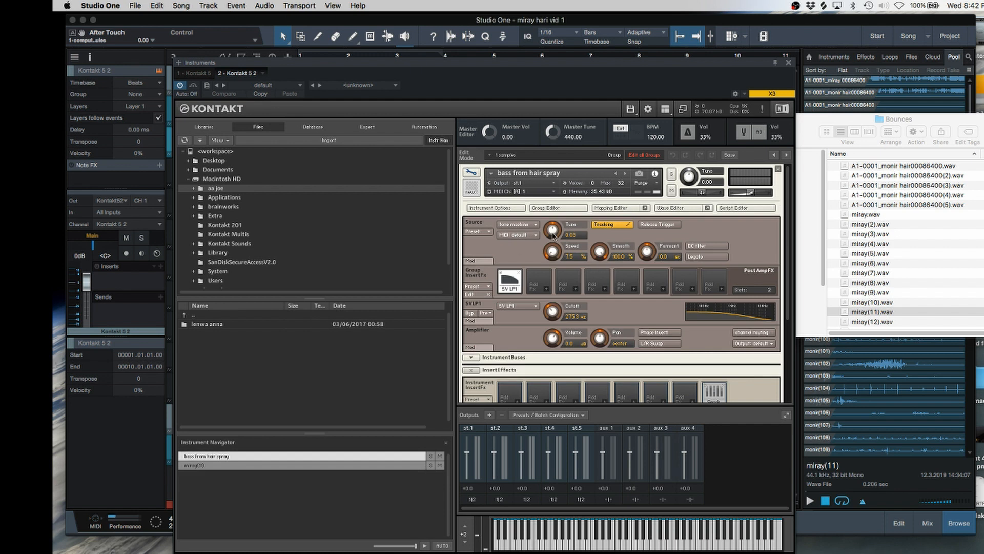
pyautogui.click(471, 173)
pyautogui.click(471, 209)
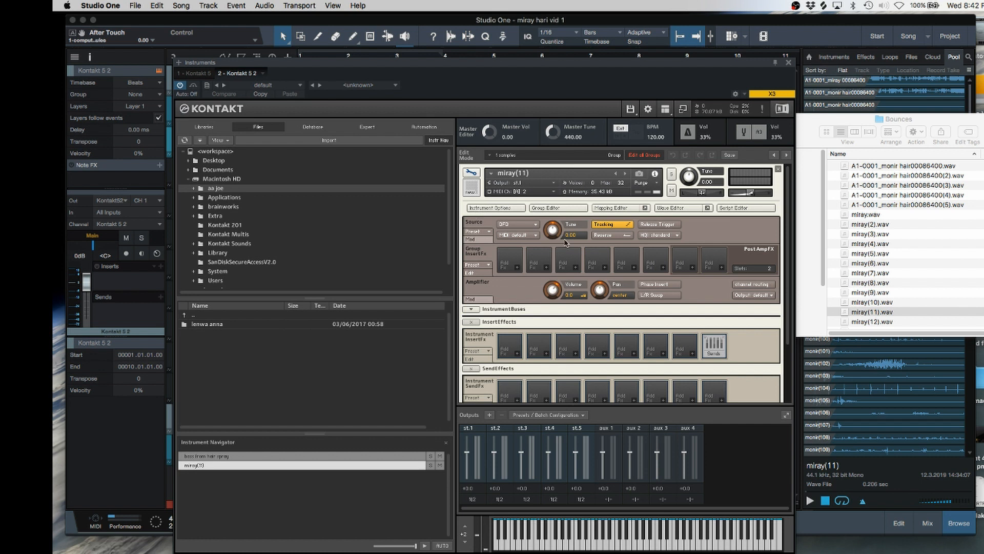
pyautogui.moveTo(580, 239); pyautogui.dragTo(719, 240)
pyautogui.click(667, 208)
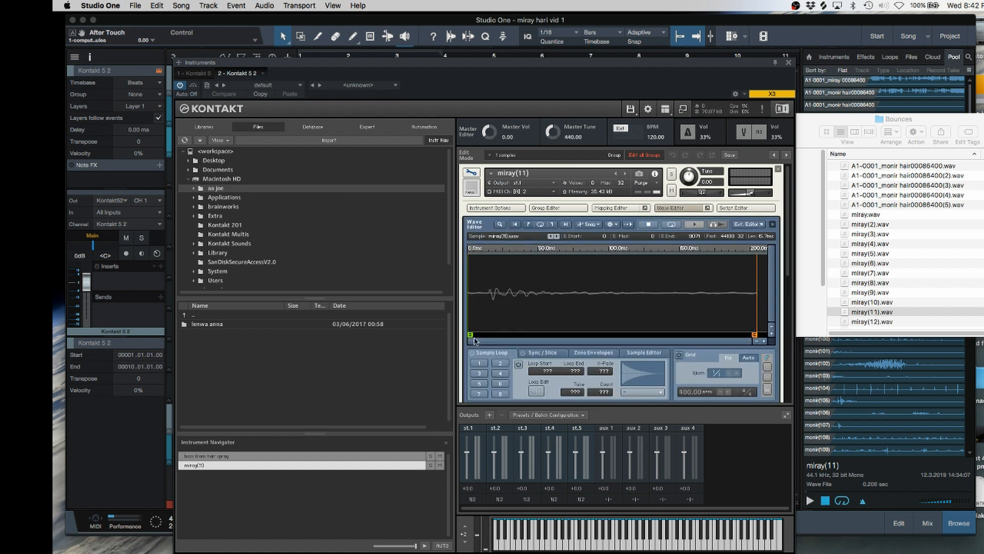
pyautogui.moveTo(473, 335); pyautogui.dragTo(492, 336)
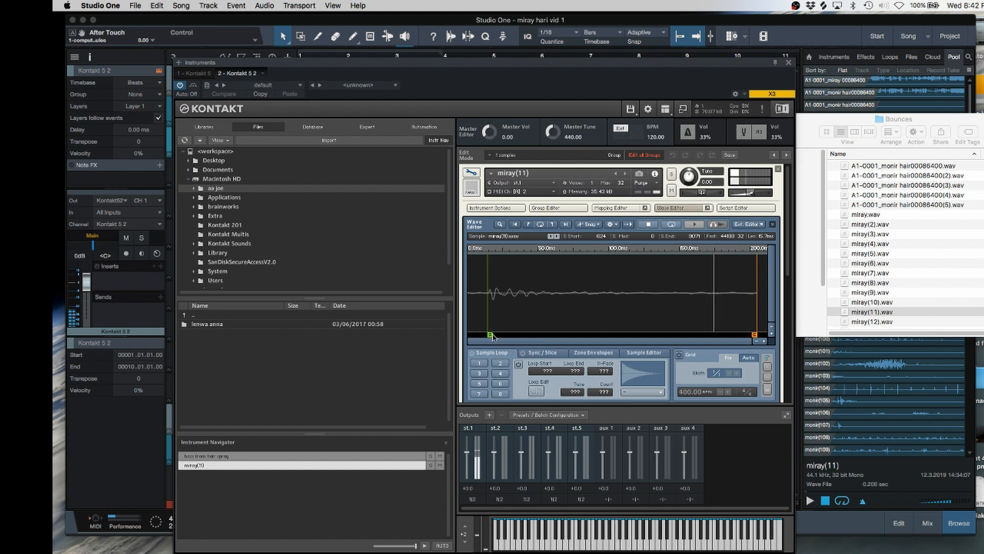
pyautogui.click(619, 209)
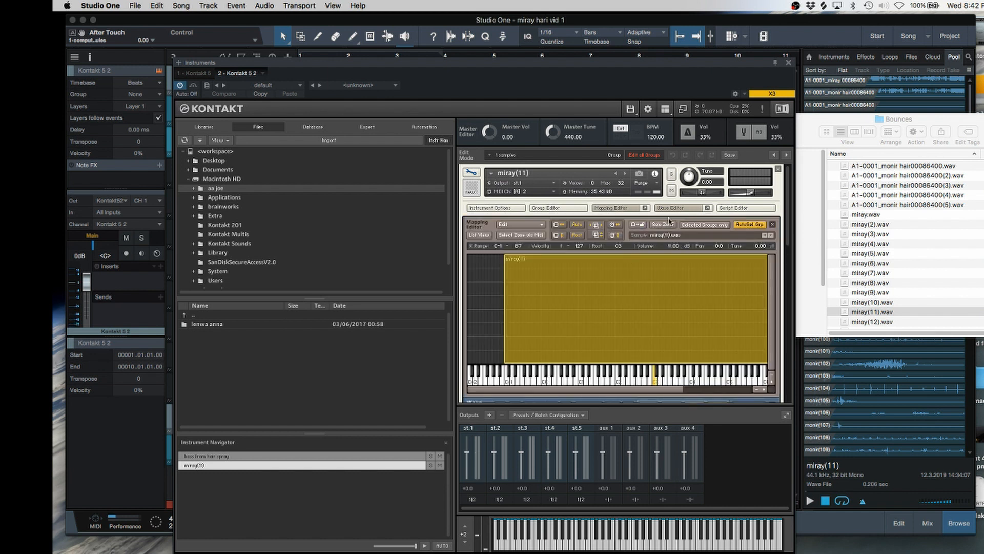
pyautogui.click(619, 208)
# Step: Switch the source module to tone machine, set Speed to 2.4 %, lower Smooth, and adjust Formant
pyautogui.click(518, 224)
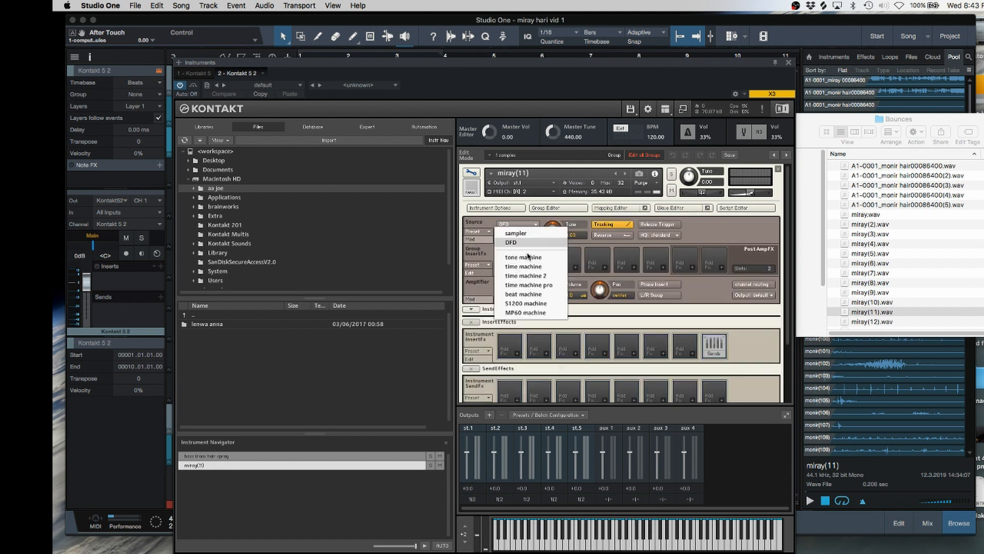
pyautogui.click(527, 256)
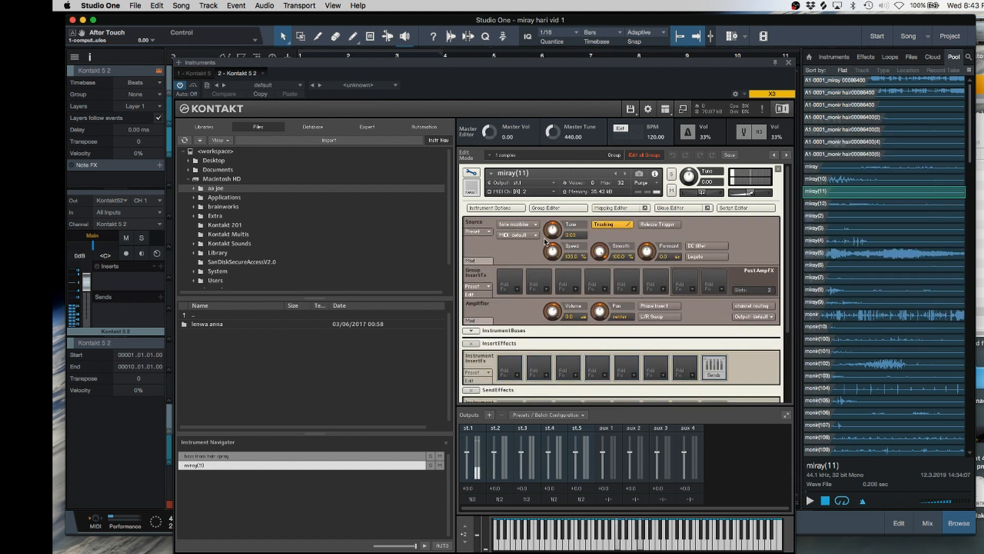
pyautogui.moveTo(551, 291); pyautogui.dragTo(551, 326)
pyautogui.moveTo(599, 252); pyautogui.dragTo(597, 285)
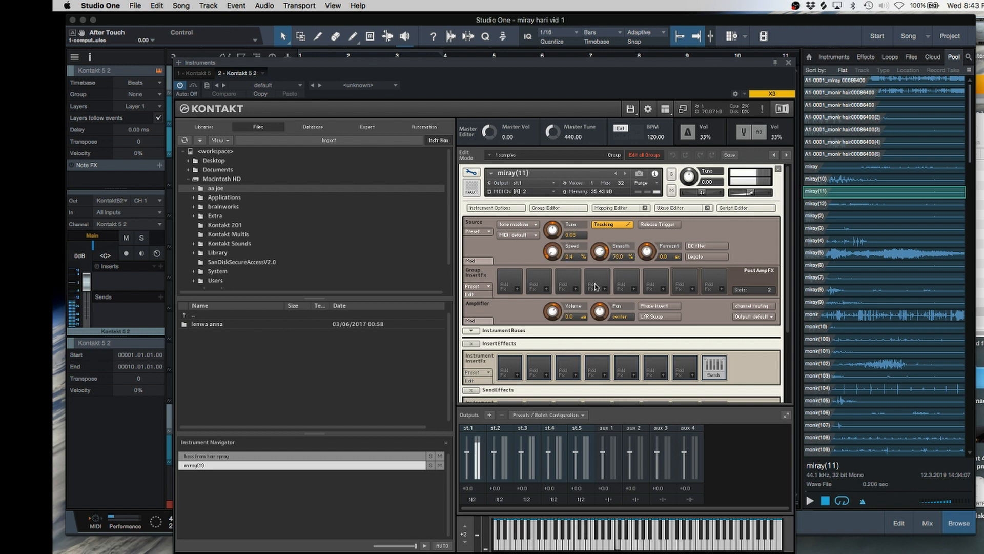
pyautogui.moveTo(602, 321); pyautogui.dragTo(617, 339)
pyautogui.moveTo(641, 251); pyautogui.dragTo(603, 269)
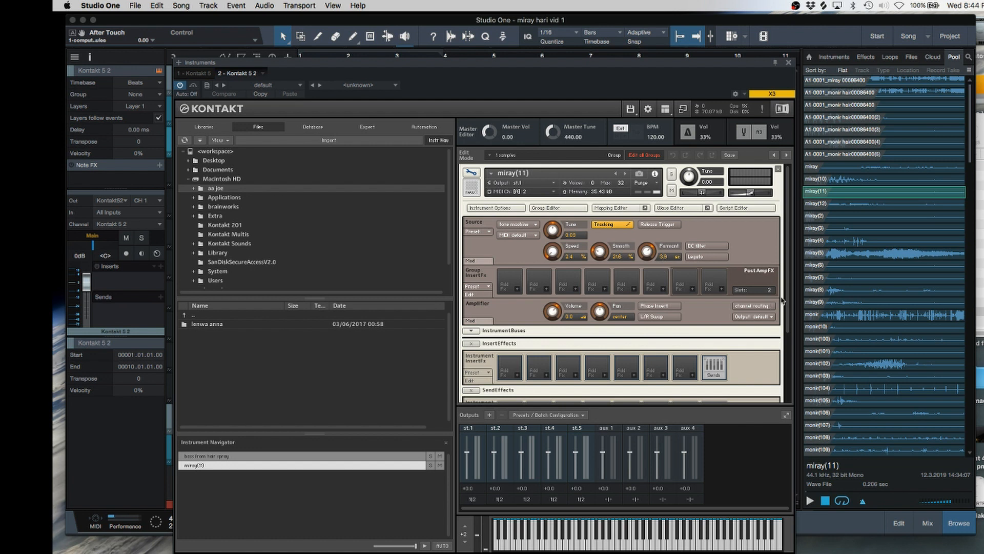
# Step: Shape the volume envelope with a slower attack, longer decay and release, and a sustain of about -24 dB
pyautogui.moveTo(788, 301); pyautogui.dragTo(783, 385)
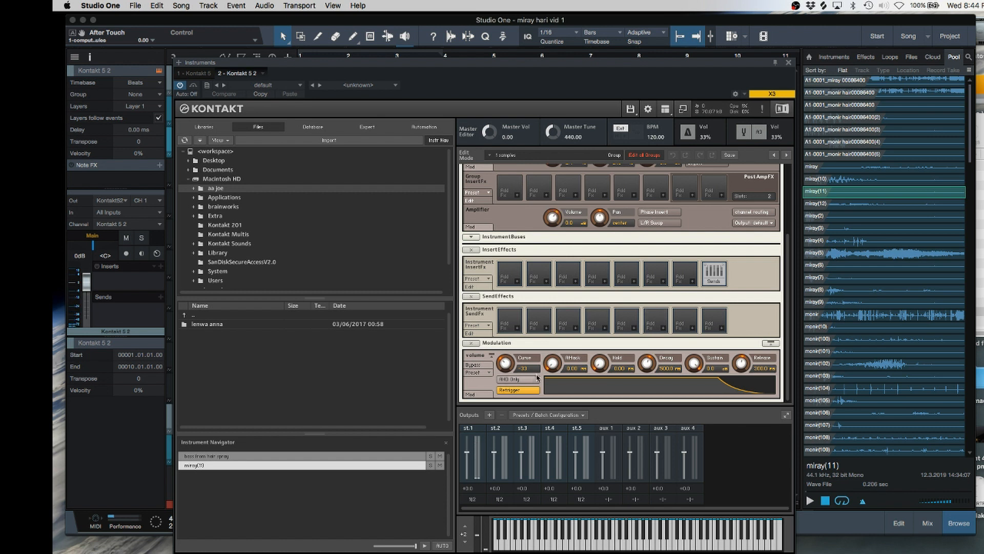
pyautogui.moveTo(551, 364); pyautogui.dragTo(584, 306)
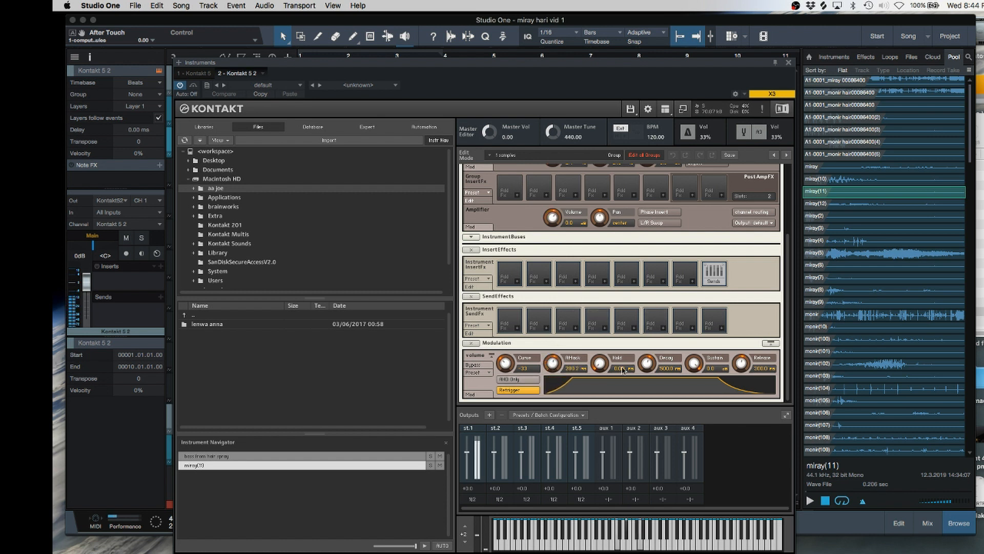
pyautogui.moveTo(646, 367); pyautogui.dragTo(646, 386)
pyautogui.moveTo(694, 363); pyautogui.dragTo(689, 433)
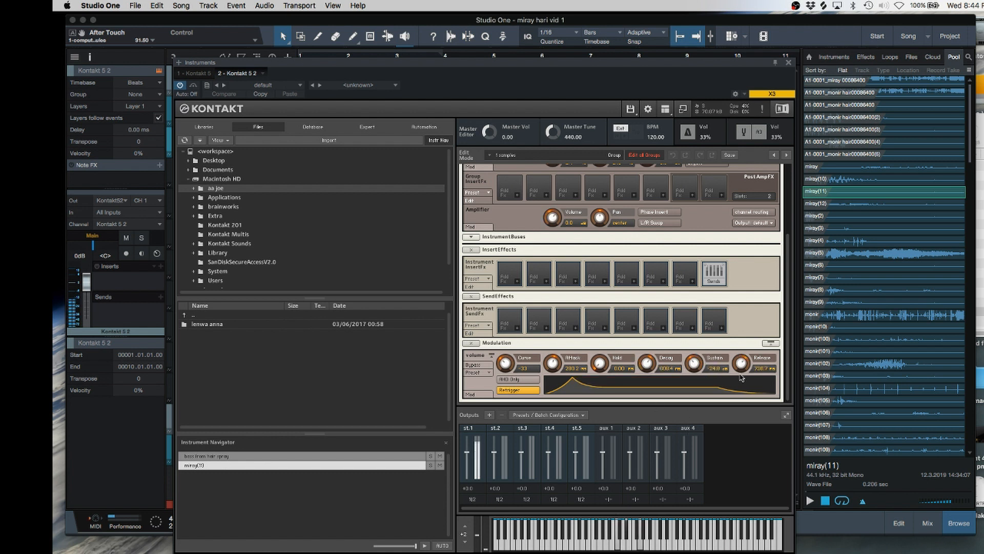
# Step: Add a Ladder LP4 low-pass filter in the first group insert slot, with cutoff at 1.2k and resonance around 45 %
pyautogui.scroll(3, 564, 307)
pyautogui.click(517, 288)
pyautogui.moveTo(521, 295)
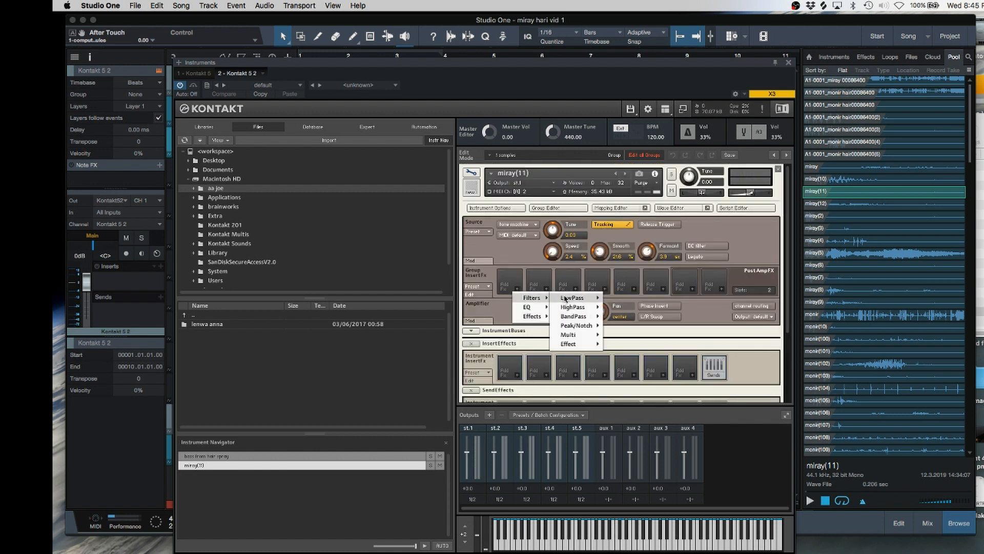
pyautogui.moveTo(569, 298)
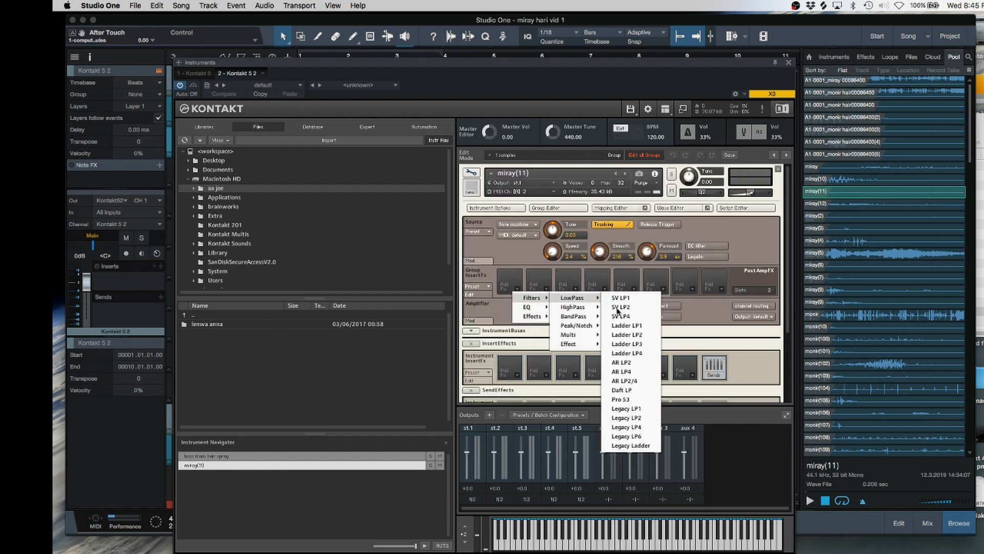
pyautogui.click(643, 353)
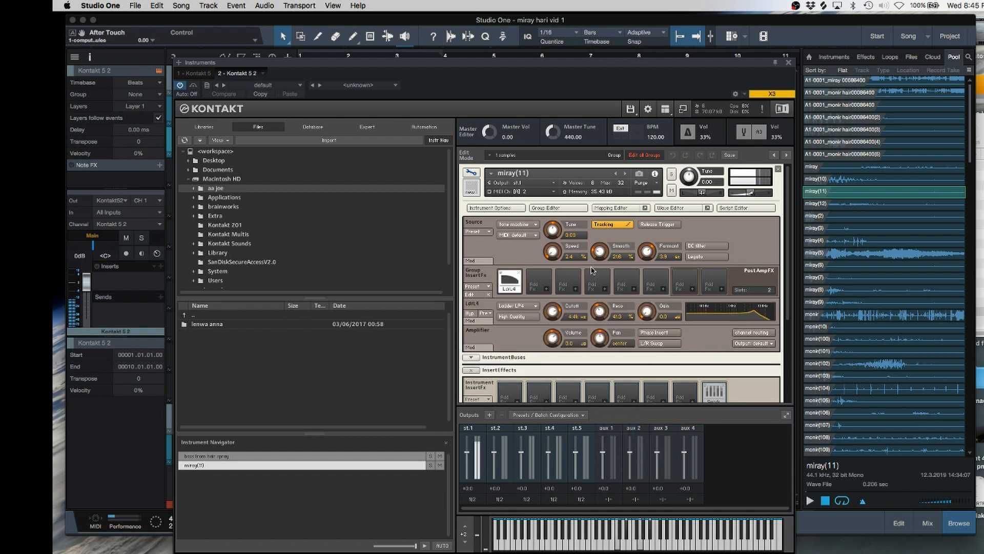
pyautogui.moveTo(596, 316); pyautogui.dragTo(602, 292)
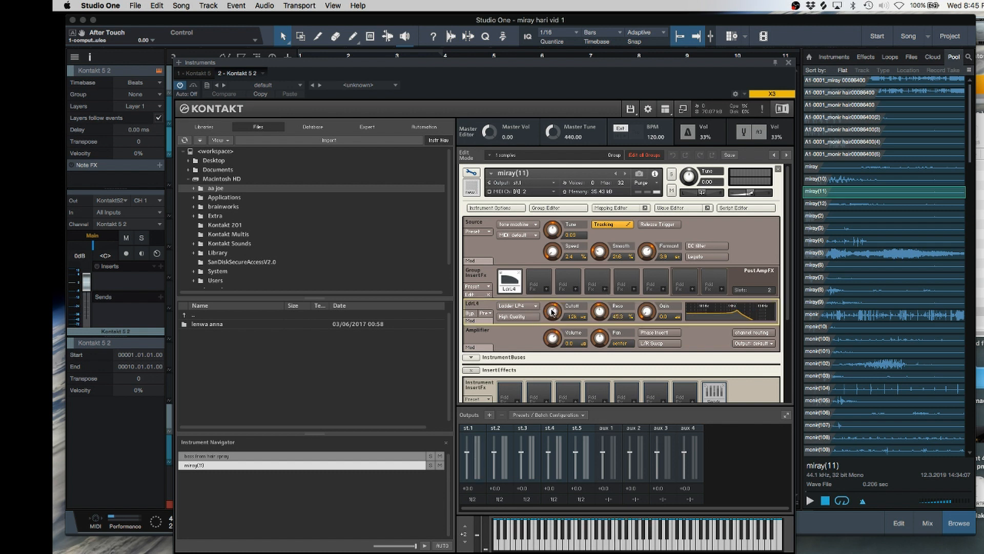
# Step: Modulate the filter cutoff with an AHDSR envelope, giving it about 1.5k attack, reduced sustain and a longer release
pyautogui.rightClick(552, 311)
pyautogui.moveTo(589, 336)
pyautogui.click(667, 336)
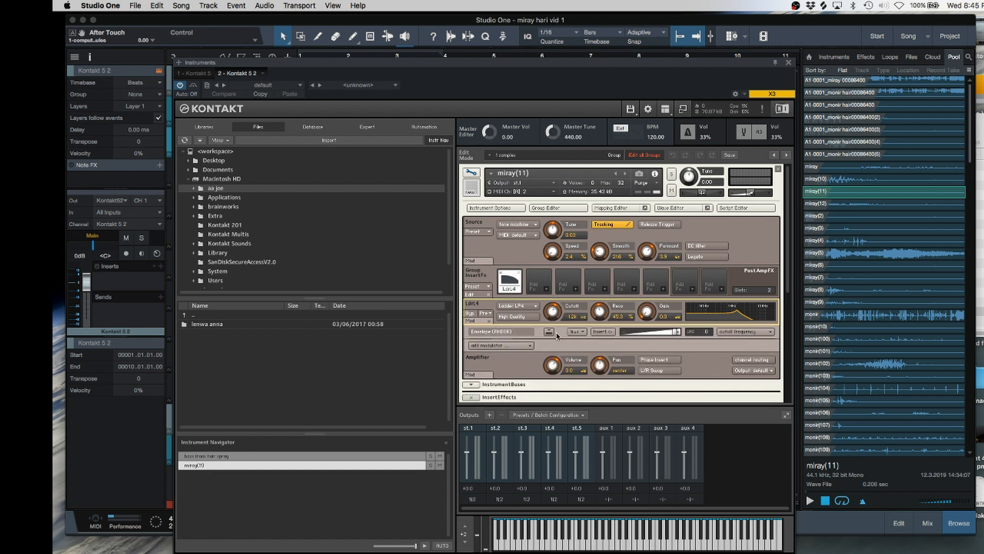
pyautogui.scroll(-8, 569, 323)
pyautogui.moveTo(553, 367); pyautogui.dragTo(624, 291)
pyautogui.moveTo(694, 367); pyautogui.dragTo(742, 358)
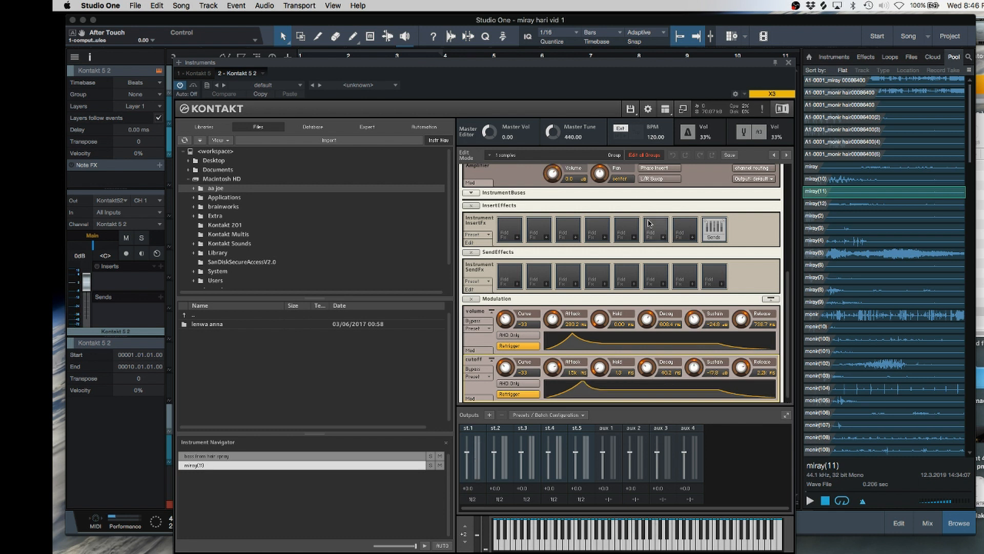
# Step: Add a sine LFO to the Ladder LP4 filter's cutoff and show the LFO's settings
pyautogui.scroll(5, 663, 224)
pyautogui.rightClick(552, 264)
pyautogui.moveTo(580, 281)
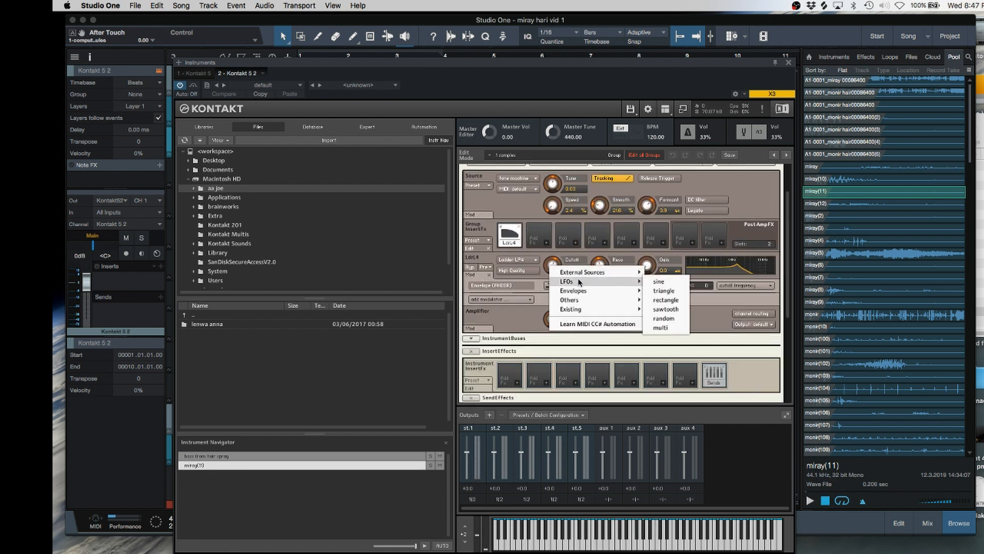
pyautogui.click(665, 285)
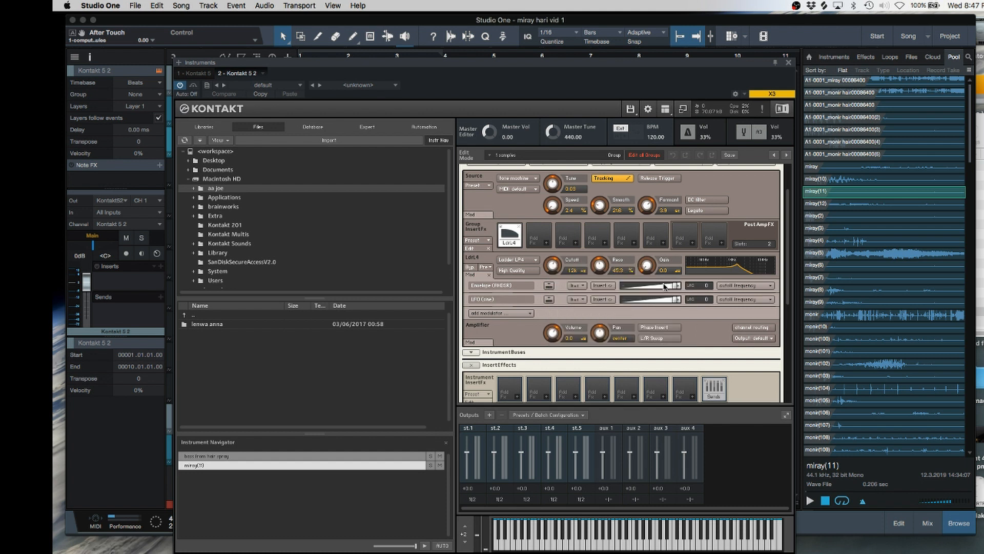
pyautogui.click(549, 300)
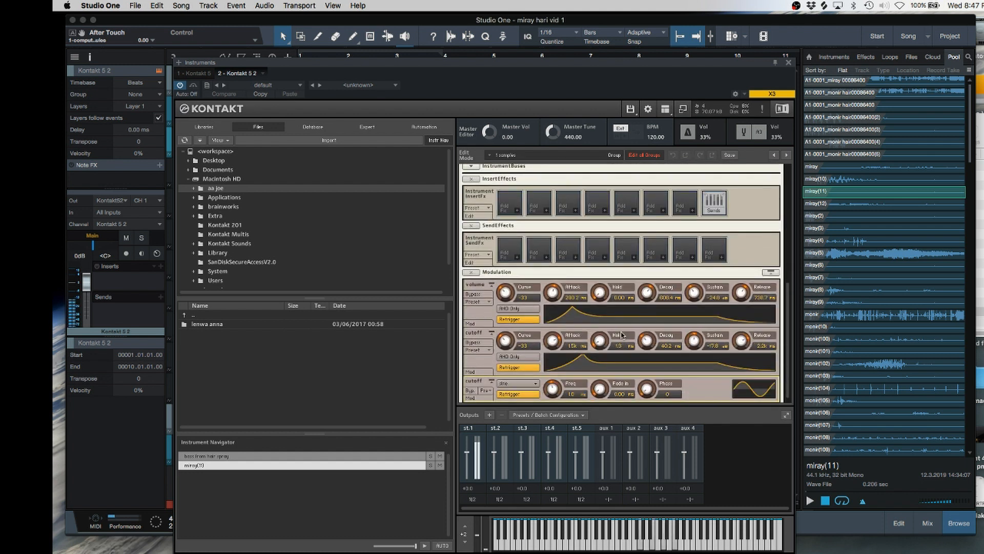
# Step: Try a faster free-running rate on the cutoff LFO, and sync its frequency to eighth notes
pyautogui.moveTo(551, 389); pyautogui.dragTo(548, 378)
pyautogui.moveTo(548, 376); pyautogui.dragTo(549, 373)
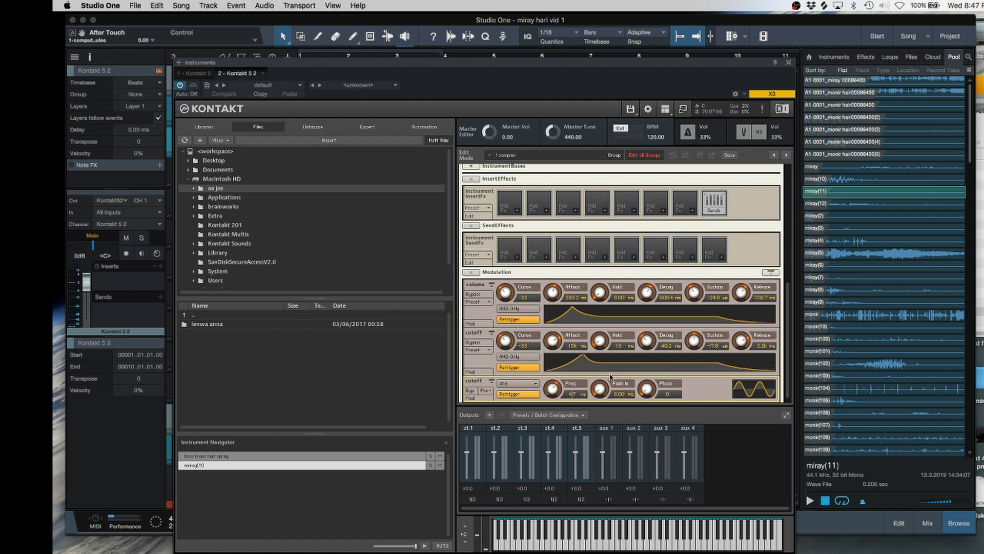
pyautogui.click(584, 396)
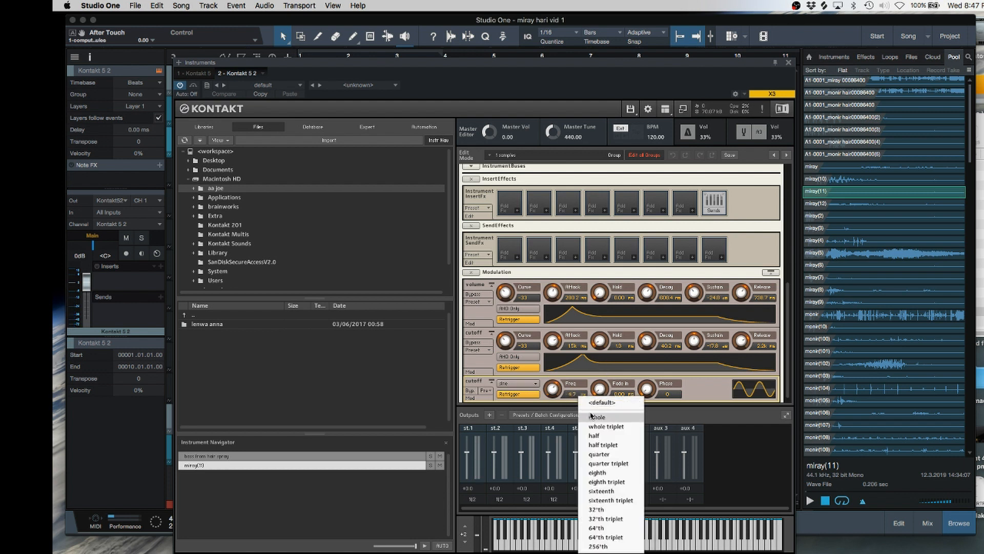
pyautogui.click(583, 381)
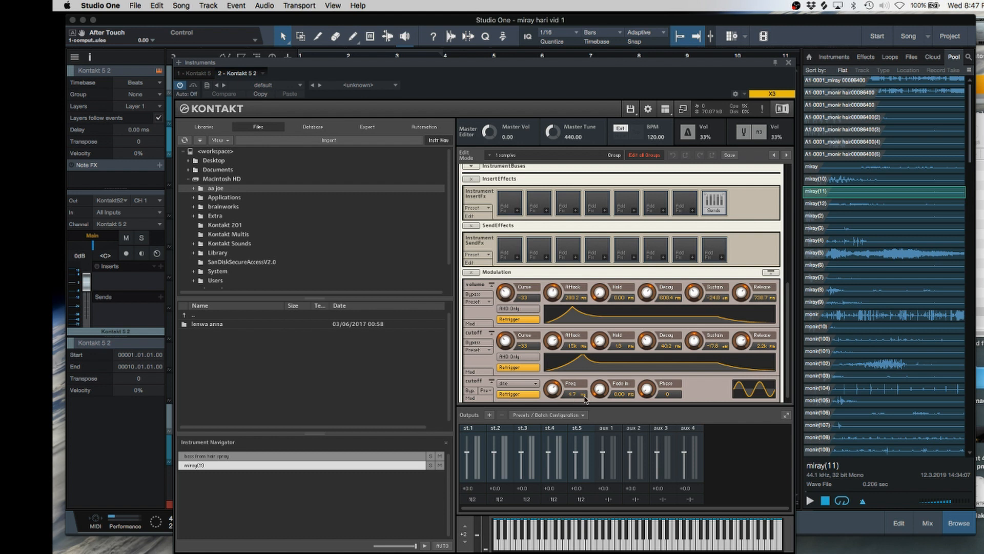
pyautogui.click(585, 395)
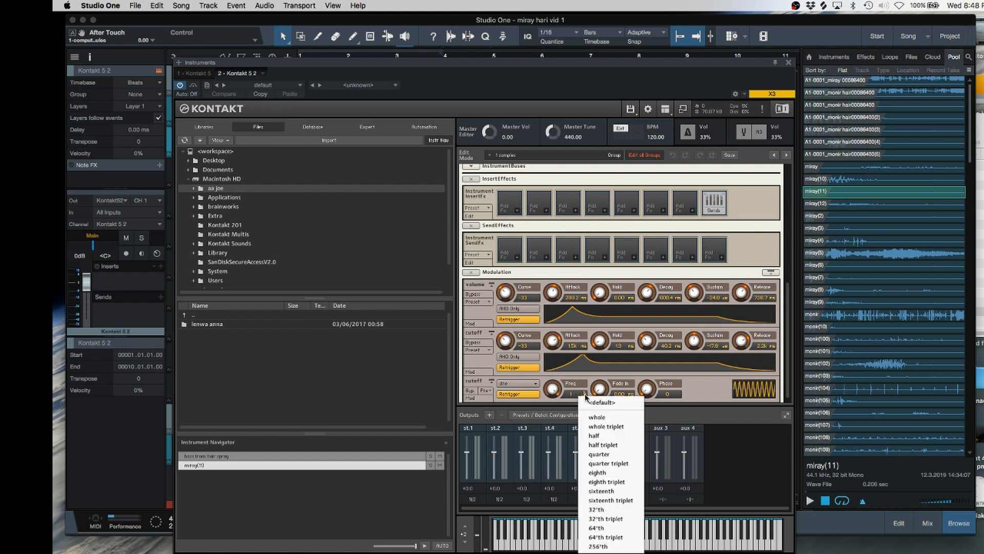
pyautogui.click(616, 473)
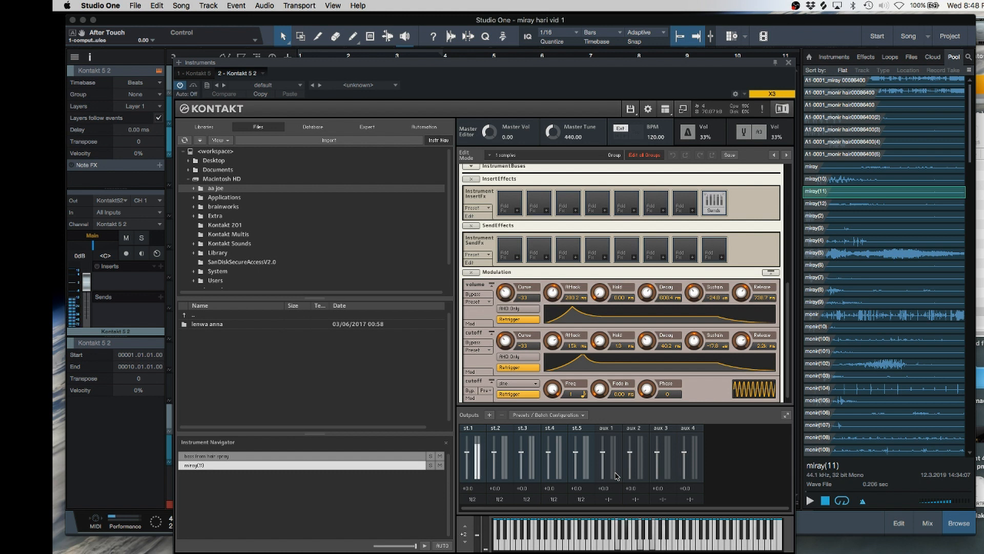
# Step: Lengthen the cutoff LFO's fade-in and reduce its modulation amount on the filter
pyautogui.moveTo(600, 389); pyautogui.dragTo(603, 337)
pyautogui.scroll(3, 789, 314)
pyautogui.scroll(2, 789, 314)
pyautogui.moveTo(676, 243); pyautogui.dragTo(636, 248)
# Step: Readjust the volume envelope with a shorter attack, decay of 1.7k, lower sustain and a release of about 1.2k
pyautogui.scroll(-5, 581, 302)
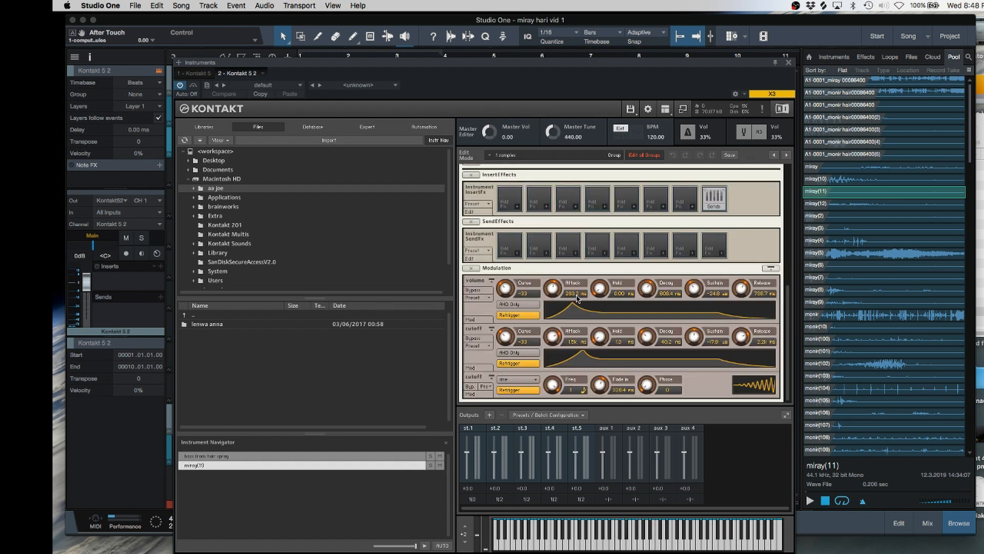
pyautogui.moveTo(552, 290); pyautogui.dragTo(552, 326)
# Step: Modulate the source module's tuning with a sine LFO and adjust that pitch LFO's frequency
pyautogui.scroll(8, 562, 239)
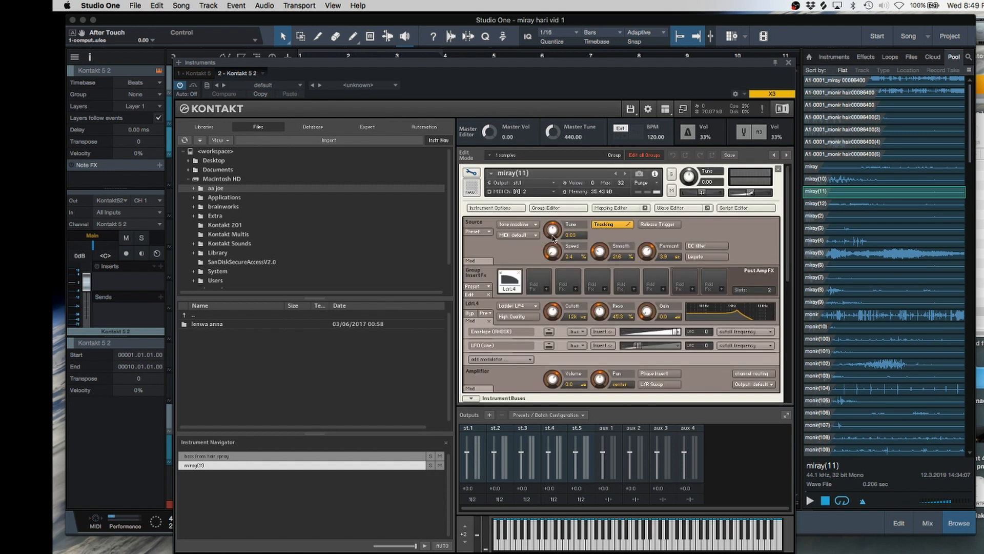
pyautogui.rightClick(552, 231)
pyautogui.moveTo(593, 247)
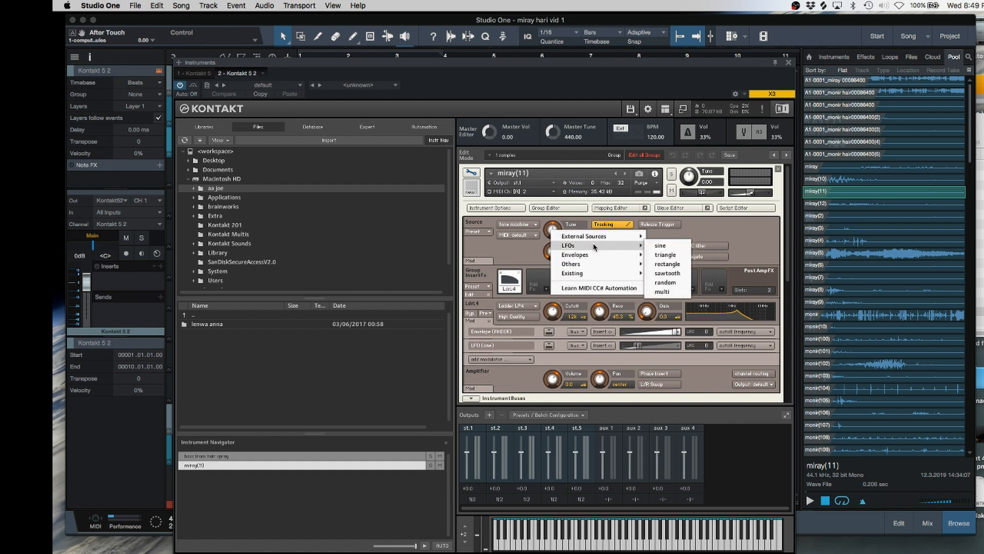
pyautogui.click(659, 246)
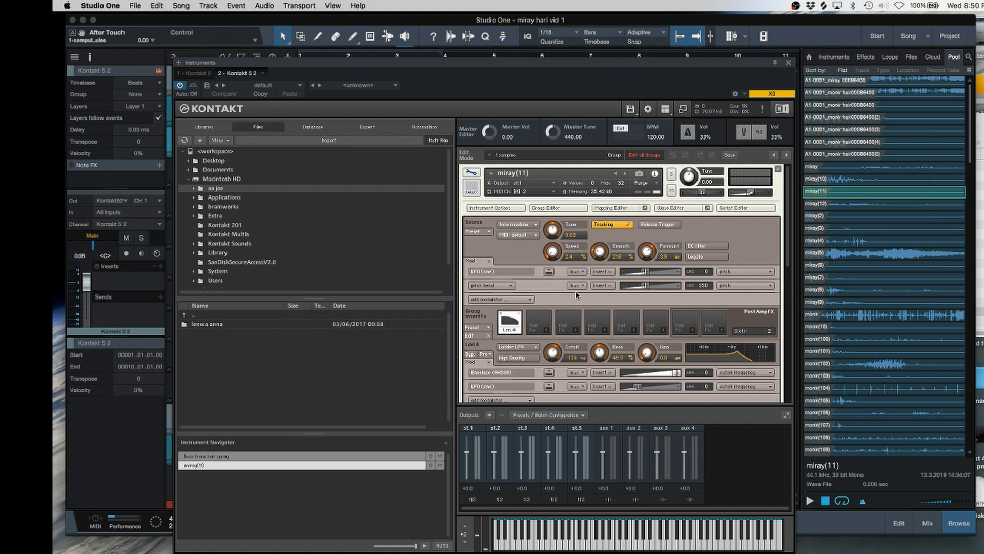
pyautogui.scroll(-8, 602, 354)
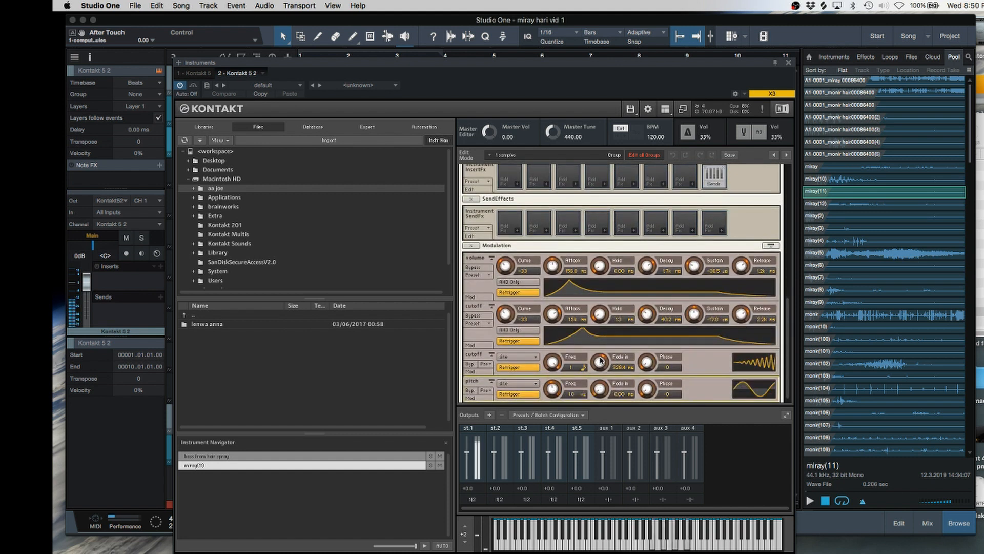
pyautogui.moveTo(553, 390); pyautogui.dragTo(617, 352)
pyautogui.scroll(10, 646, 289)
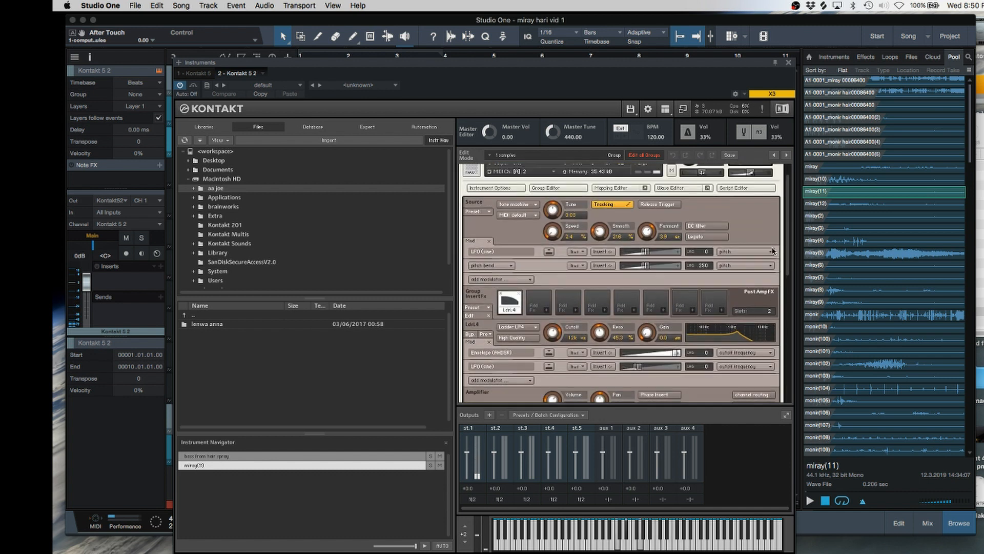
# Step: Lower the pitch LFO's modulation amount and add a Chorus in the first instrument insert slot
pyautogui.moveTo(645, 272); pyautogui.dragTo(630, 272)
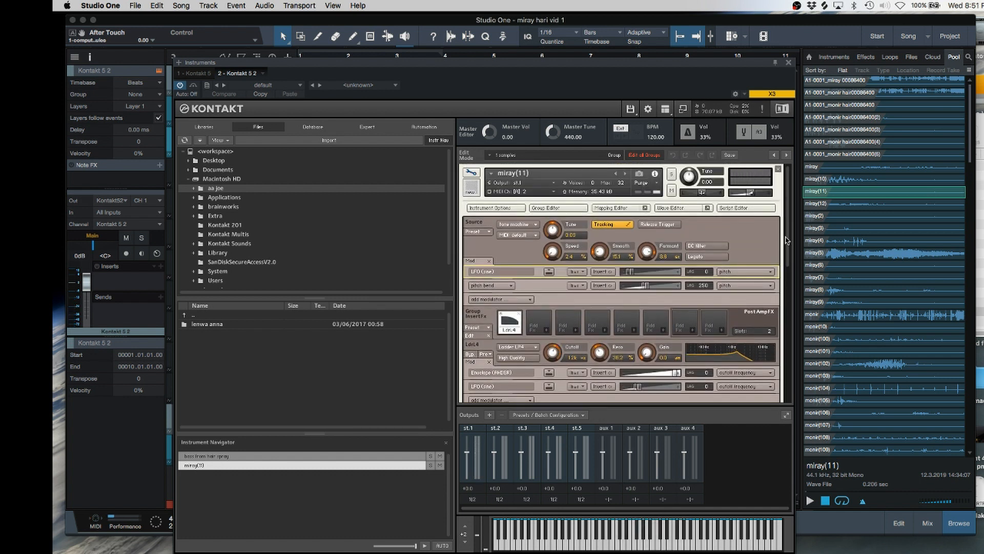
pyautogui.moveTo(788, 241); pyautogui.dragTo(786, 285)
pyautogui.scroll(-2, 530, 306)
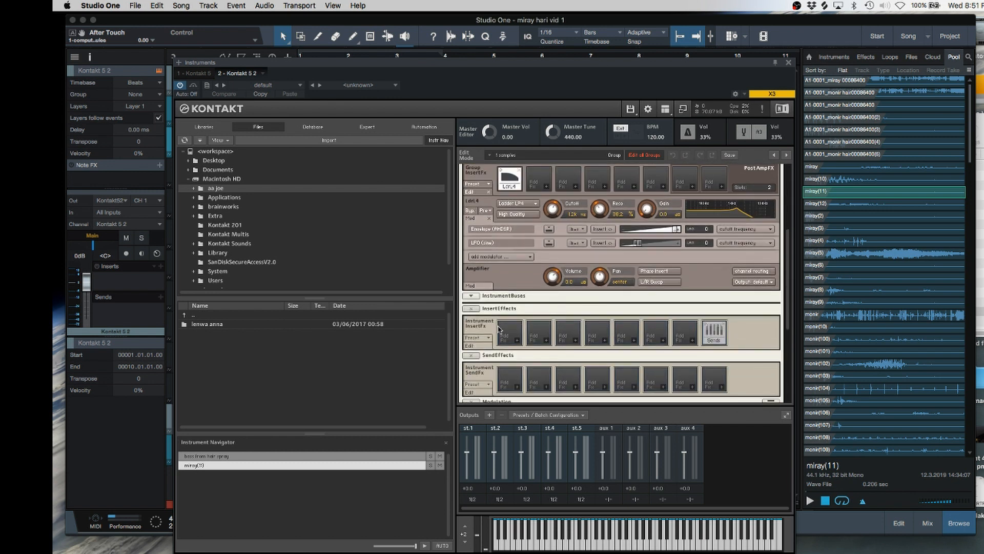
pyautogui.click(517, 337)
pyautogui.click(578, 501)
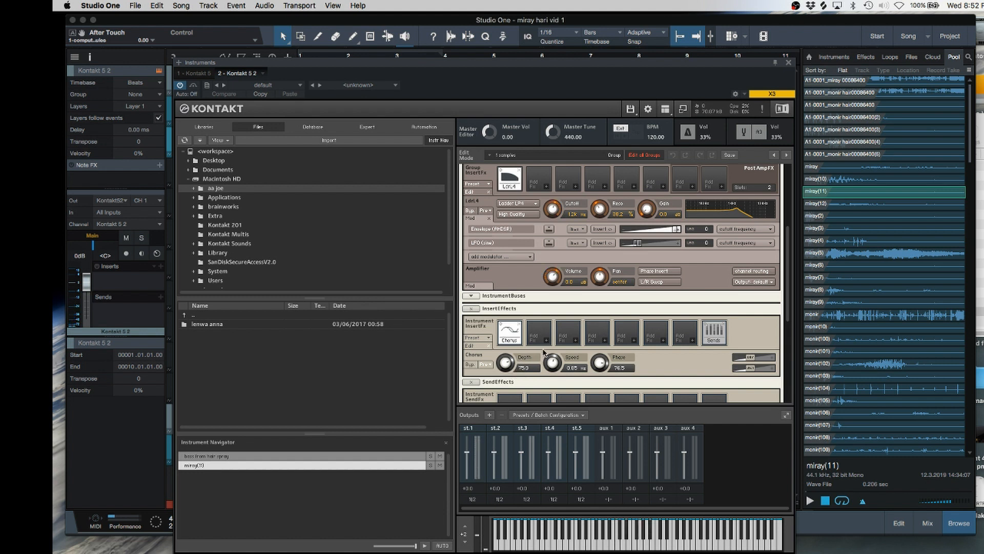
# Step: Add a Stereo Modeller in the second instrument insert slot after the Chorus
pyautogui.click(545, 342)
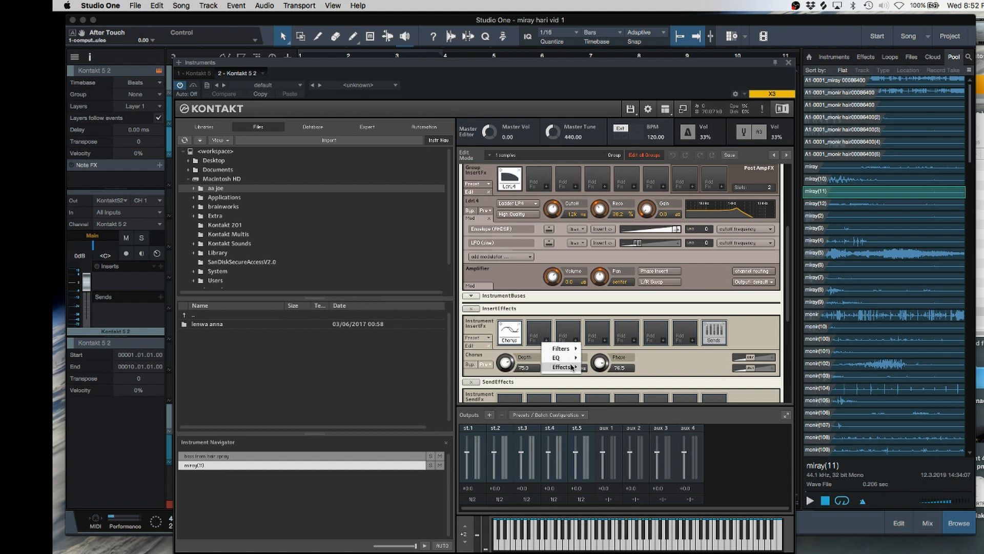
pyautogui.moveTo(572, 367)
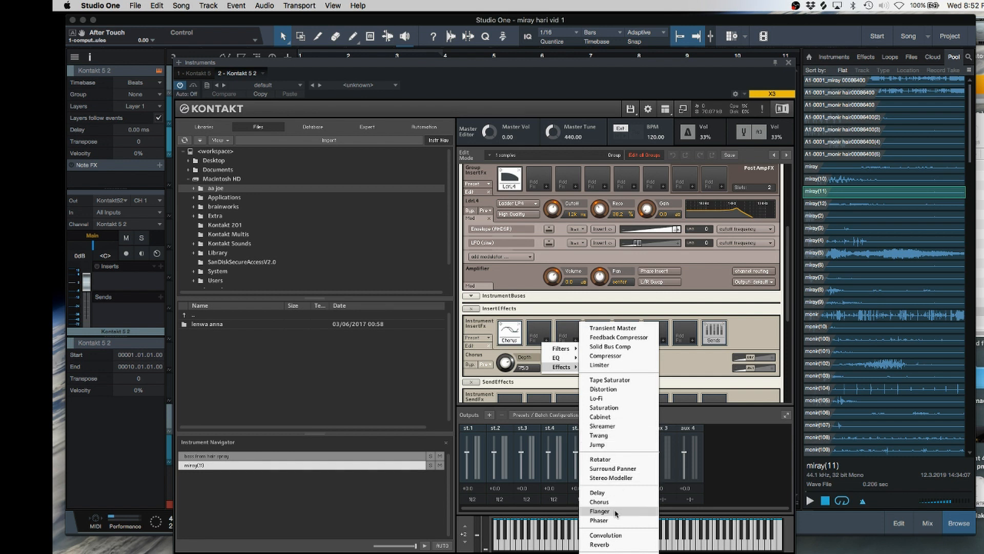
pyautogui.click(610, 477)
pyautogui.moveTo(609, 312); pyautogui.dragTo(604, 322)
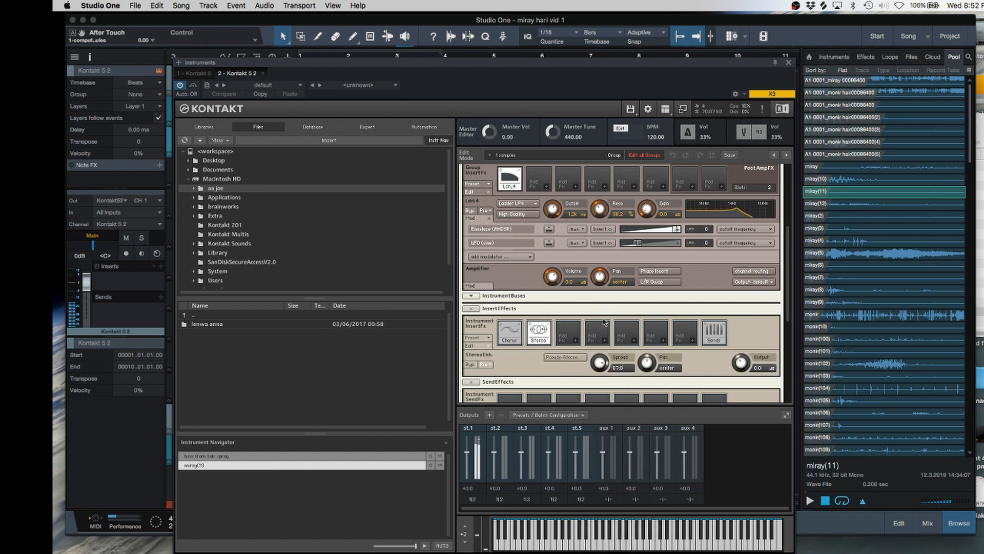
# Step: Raise the volume of the miray(11) zone in the mapping editor and close the editor
pyautogui.scroll(3, 793, 285)
pyautogui.moveTo(792, 285); pyautogui.dragTo(790, 226)
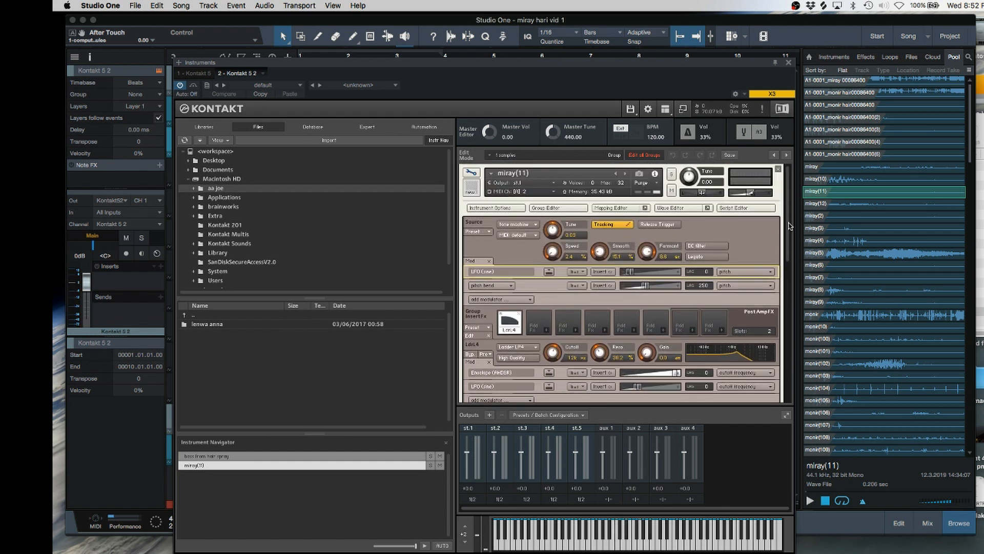
pyautogui.click(614, 208)
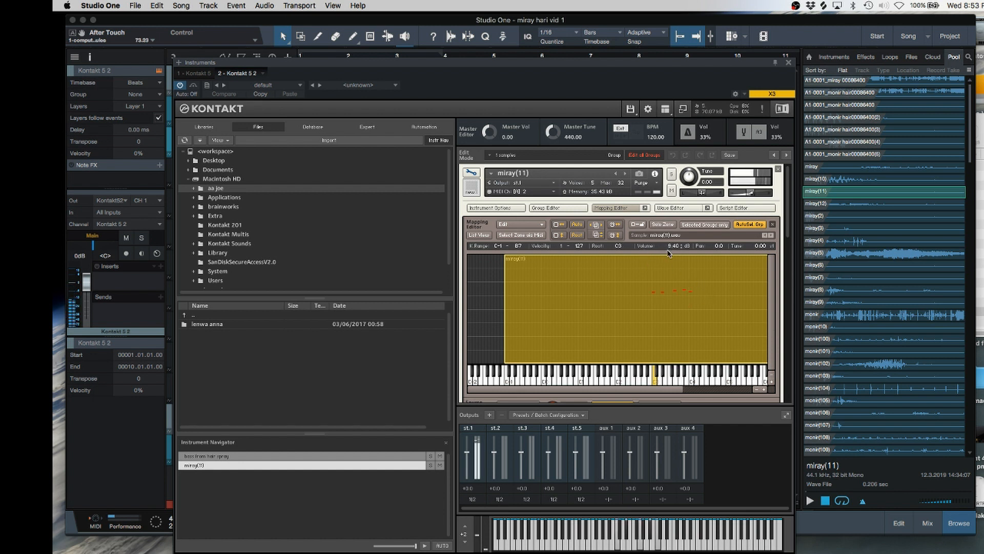
pyautogui.click(614, 208)
# Step: Add a Delay in the first send effect slot and save the instrument with its samples as "filter from spray can"
pyautogui.click(516, 326)
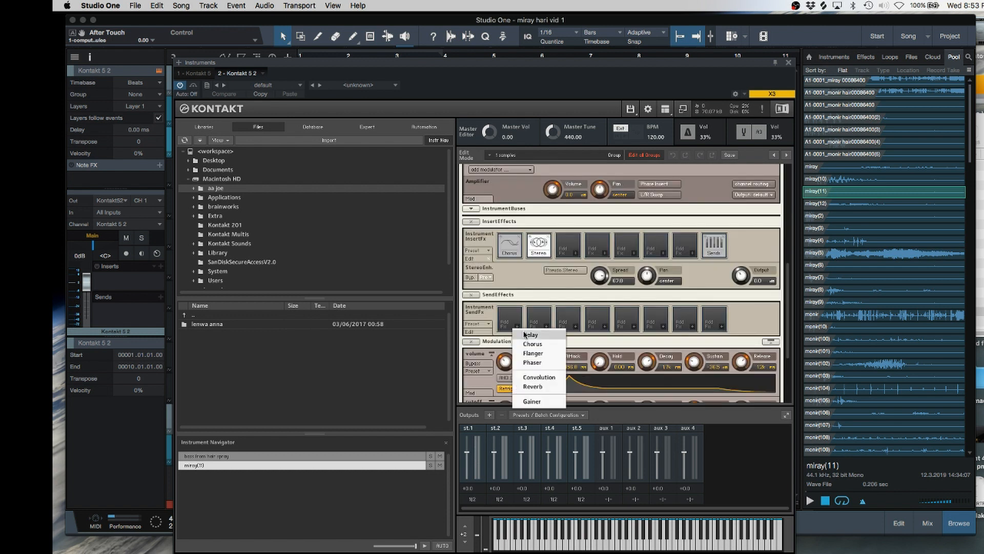
pyautogui.click(524, 334)
pyautogui.scroll(-2, 792, 348)
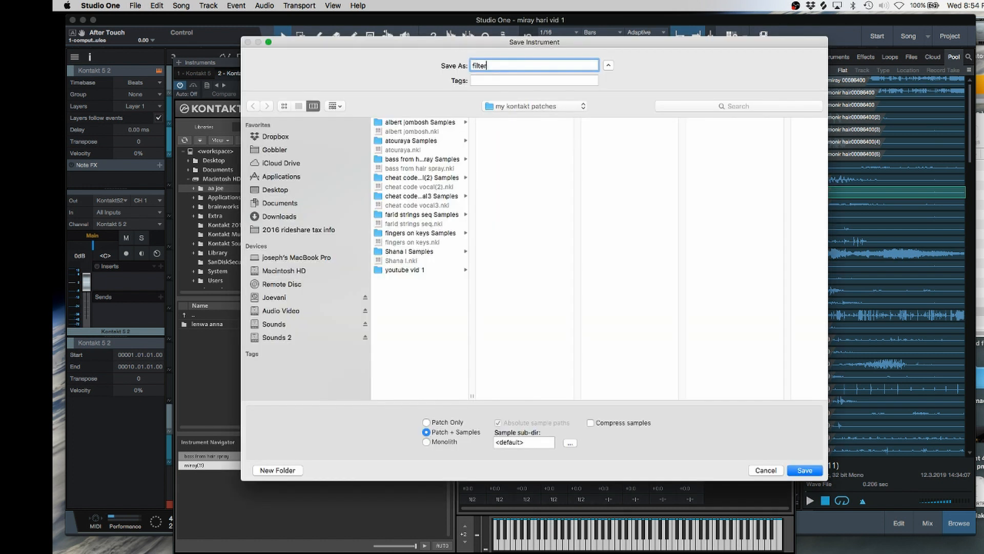
pyautogui.write('rom')
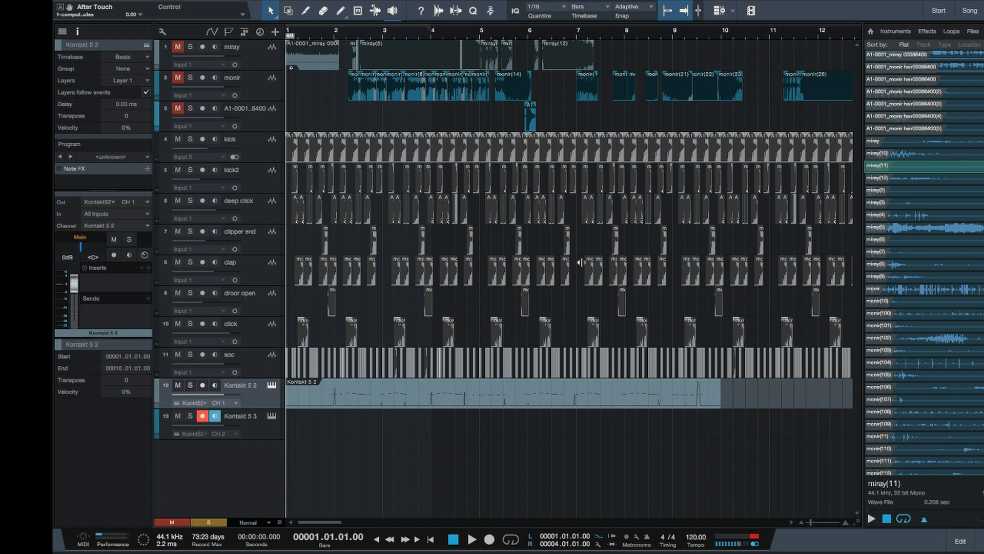
# Step: Record a held-note part on the Kontakt 5 3 track from bar 1
pyautogui.click(249, 436)
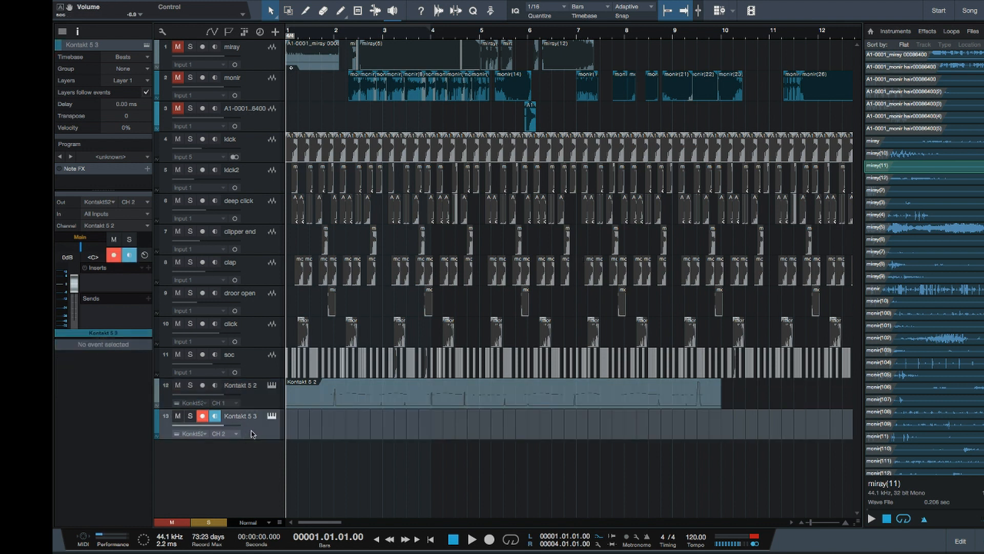
pyautogui.press('KP_Multiply')
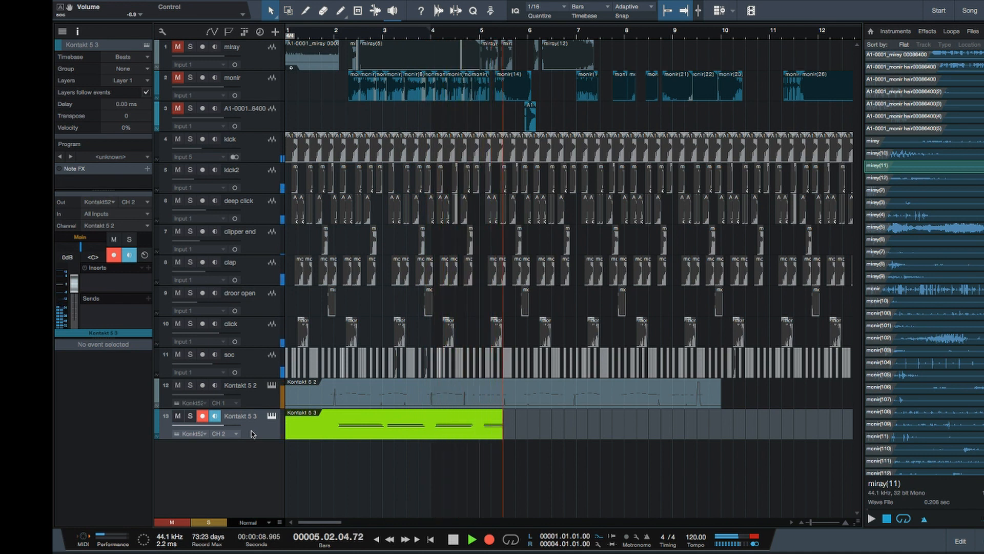
pyautogui.press('space')
# Step: Add another Kontakt instrument track below Kontakt 5 3, and audition the soloed miray recording near bar 6 before turning its solo off
pyautogui.rightClick(246, 439)
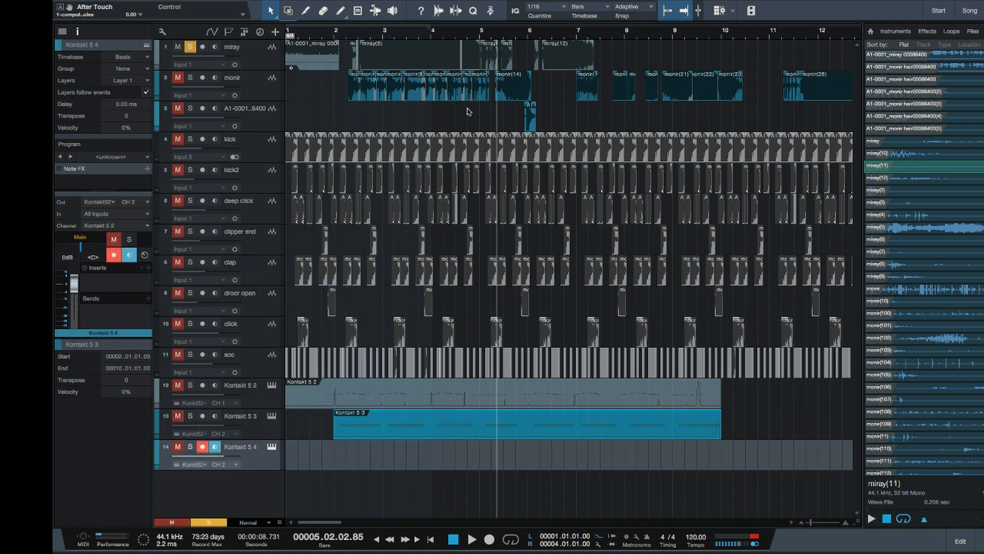
pyautogui.click(533, 36)
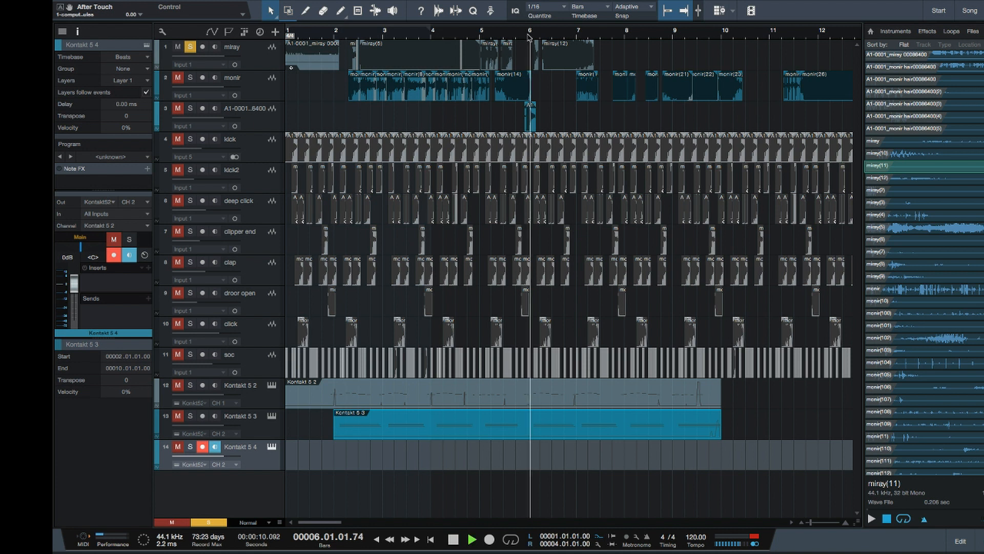
pyautogui.click(190, 47)
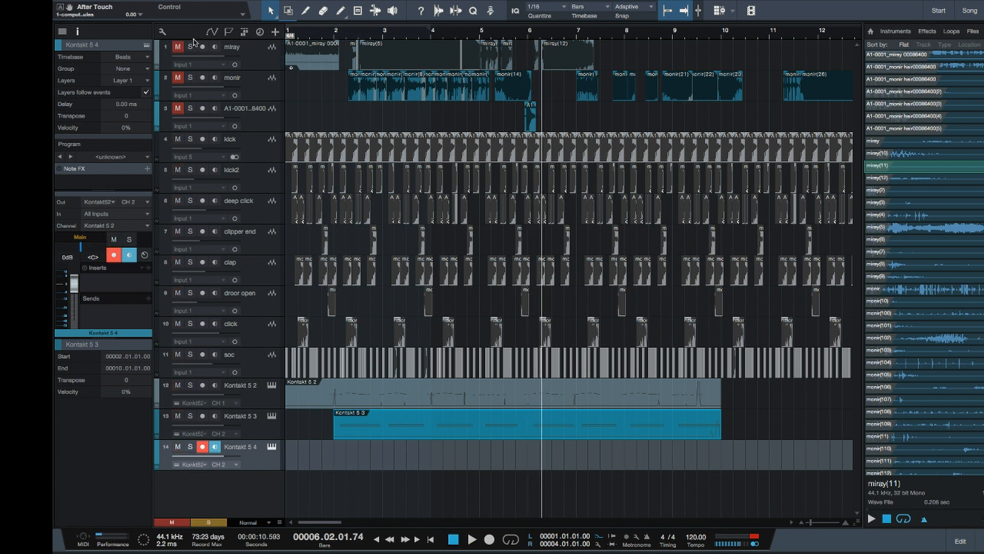
# Step: Load miray(11).wav as a third Kontakt instrument and route its output to st.3
pyautogui.click(271, 446)
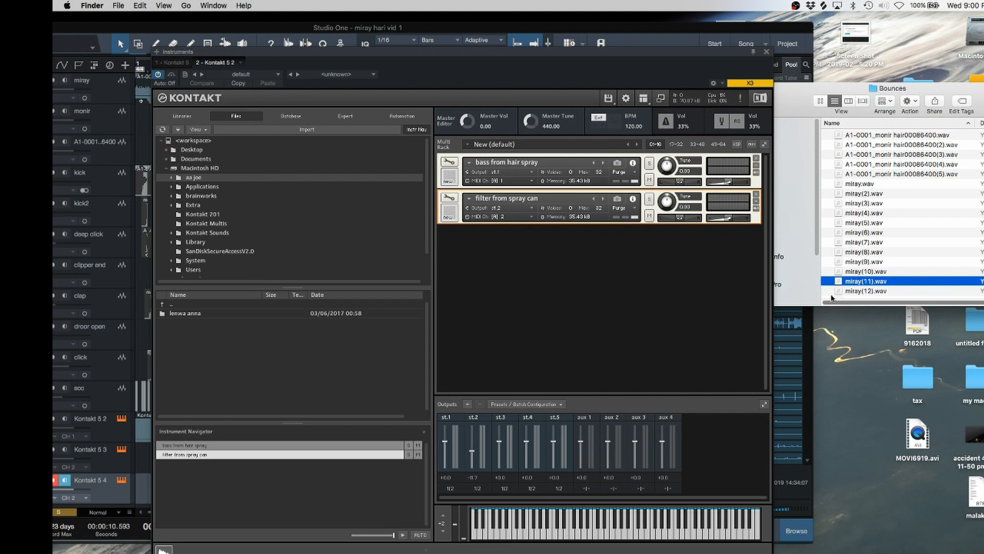
pyautogui.moveTo(843, 283); pyautogui.dragTo(560, 272)
pyautogui.click(623, 225)
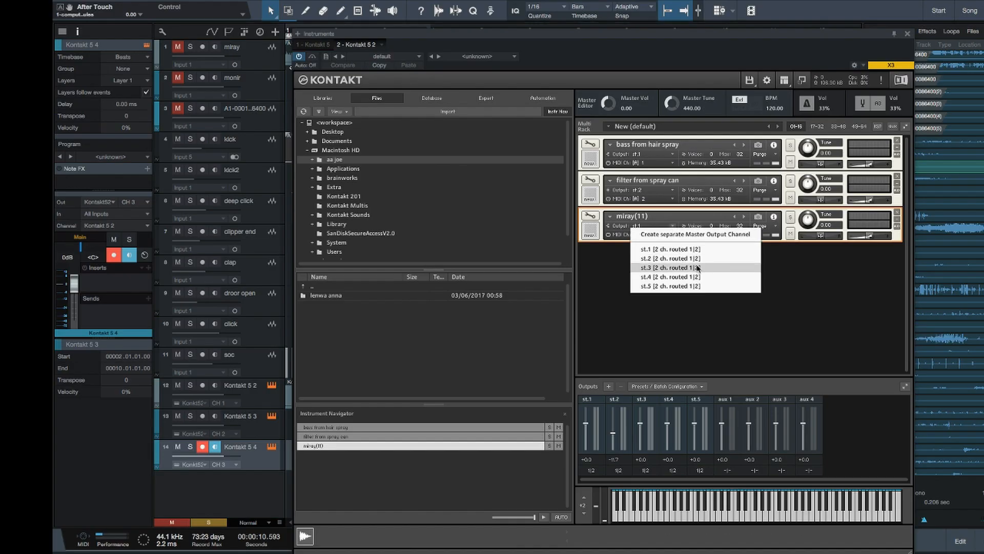
pyautogui.click(698, 267)
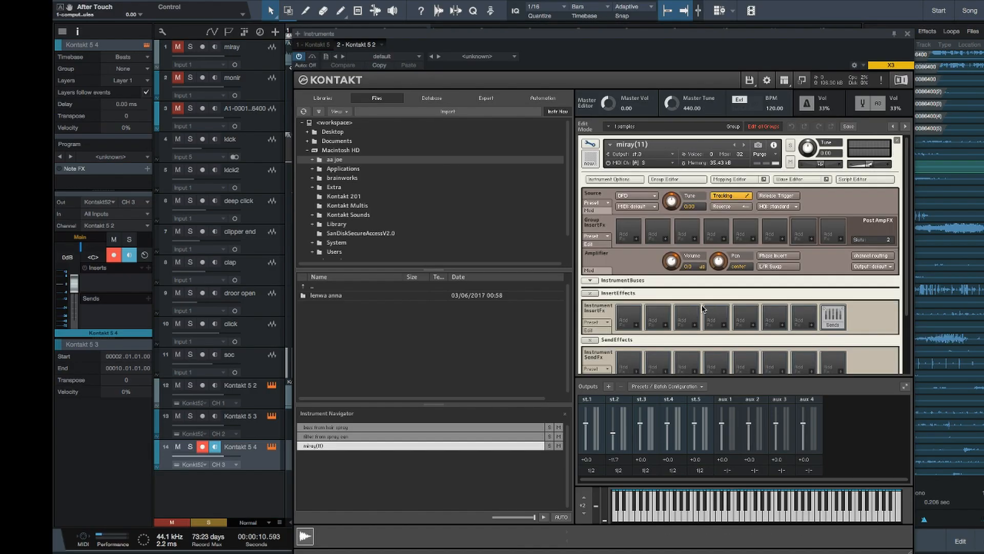
# Step: Move the third instrument's sample start to 624 in the wave editor, and switch to the mapping editor
pyautogui.click(797, 179)
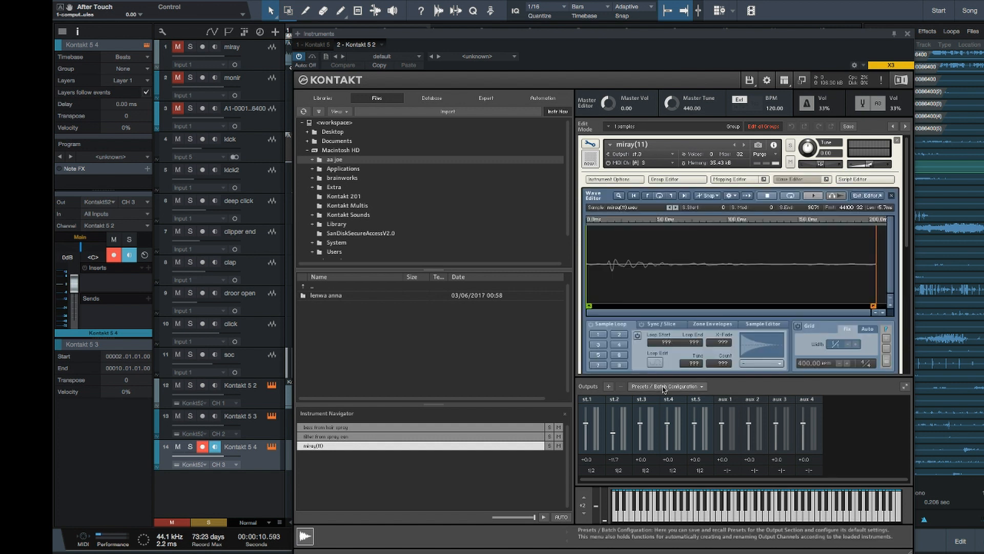
pyautogui.moveTo(589, 306); pyautogui.dragTo(610, 307)
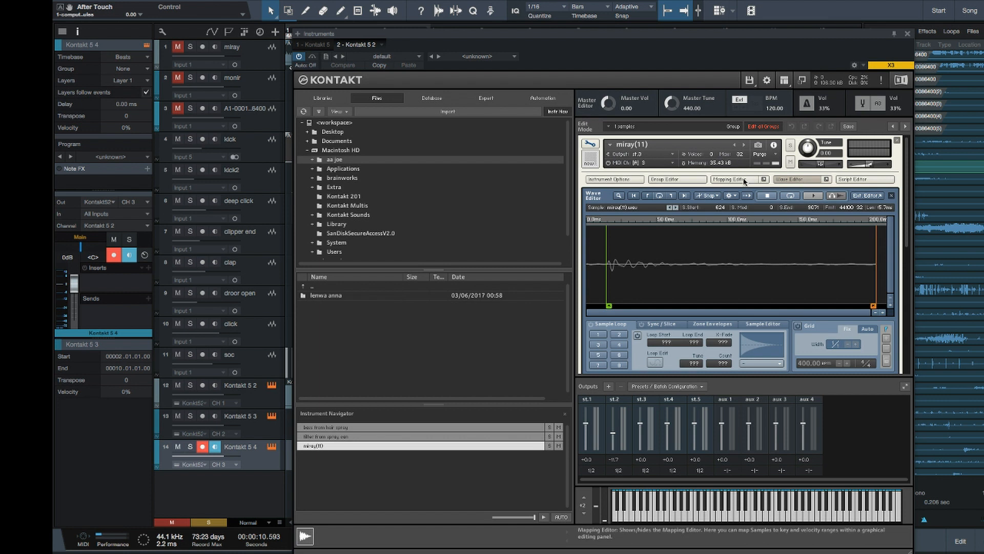
pyautogui.click(788, 181)
pyautogui.click(790, 180)
pyautogui.click(734, 180)
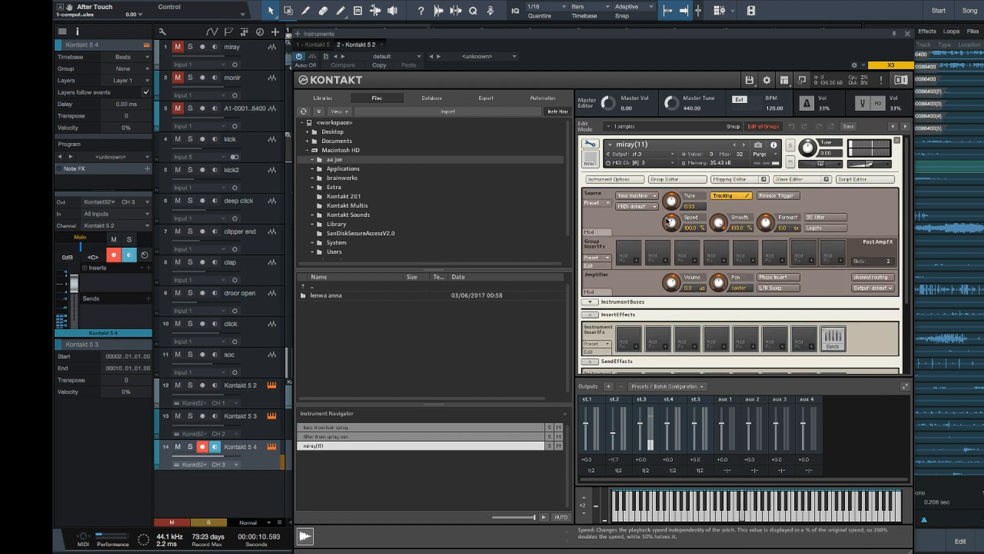
# Step: Set the Time Machine source speed to about 35% and insert an SV HP4 group filter with a cutoff of about 270 Hz
pyautogui.scroll(-3, 899, 294)
pyautogui.scroll(-1, 898, 294)
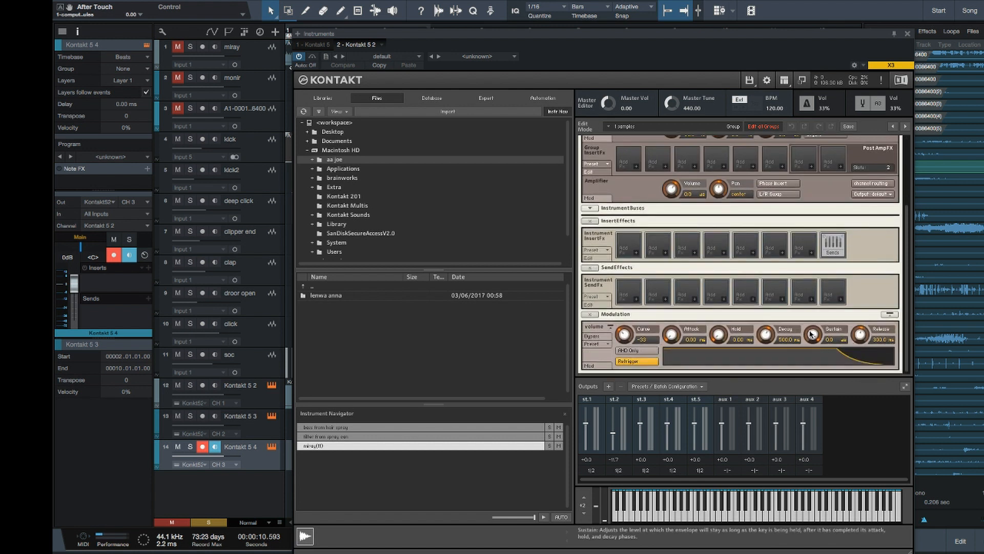
pyautogui.scroll(5, 755, 299)
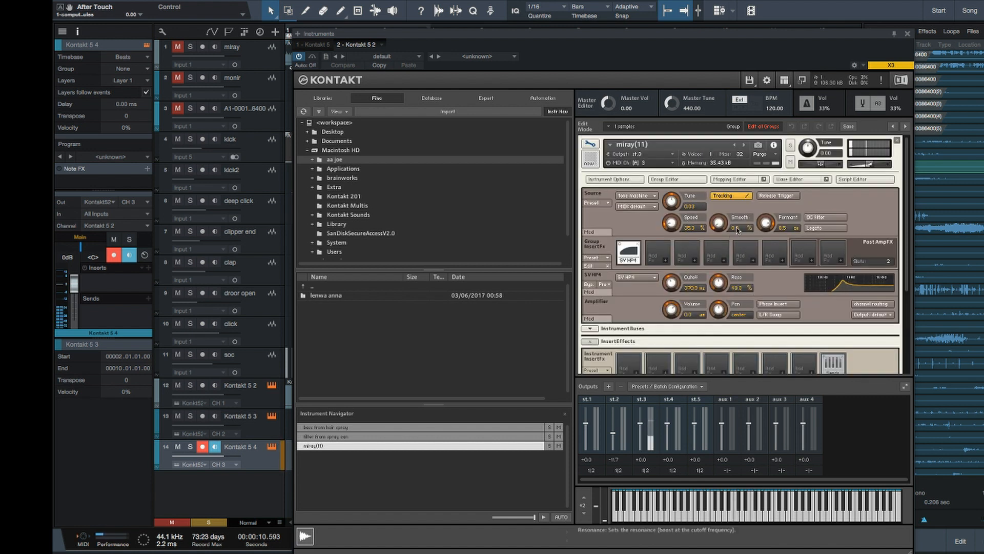
# Step: Add a Transient Master in the second group insert slot and bring up the effect choices for the third slot
pyautogui.scroll(-6, 680, 330)
pyautogui.scroll(4, 680, 329)
pyautogui.click(692, 202)
pyautogui.moveTo(710, 227)
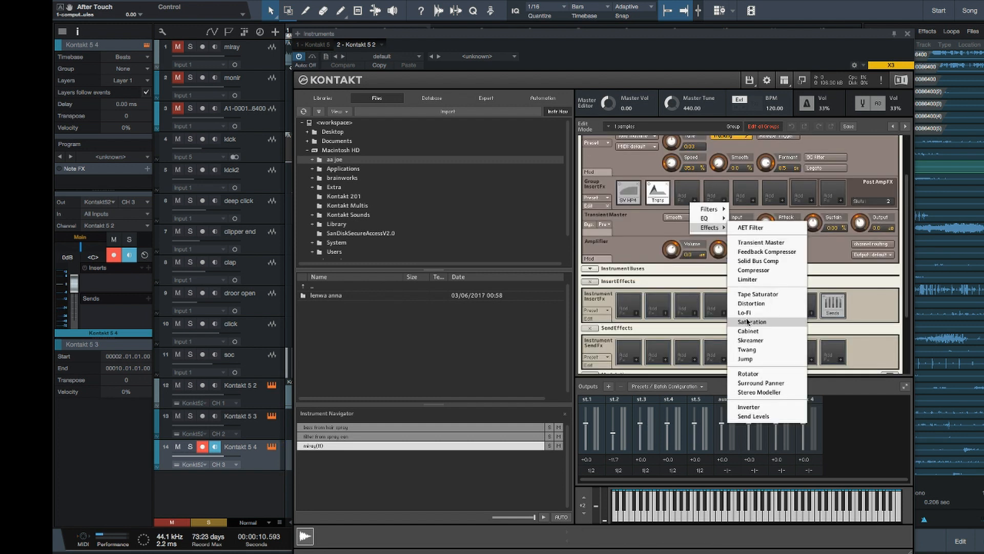
# Step: Save the third instrument with its samples as "pluck from hair spray" in the my kontakt patches folder
pyautogui.click(749, 80)
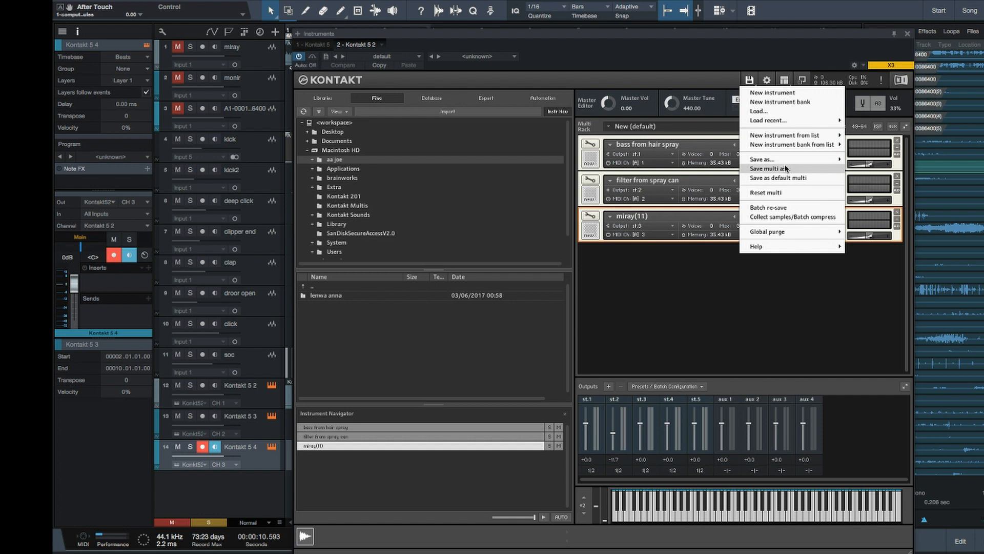
pyautogui.moveTo(789, 160)
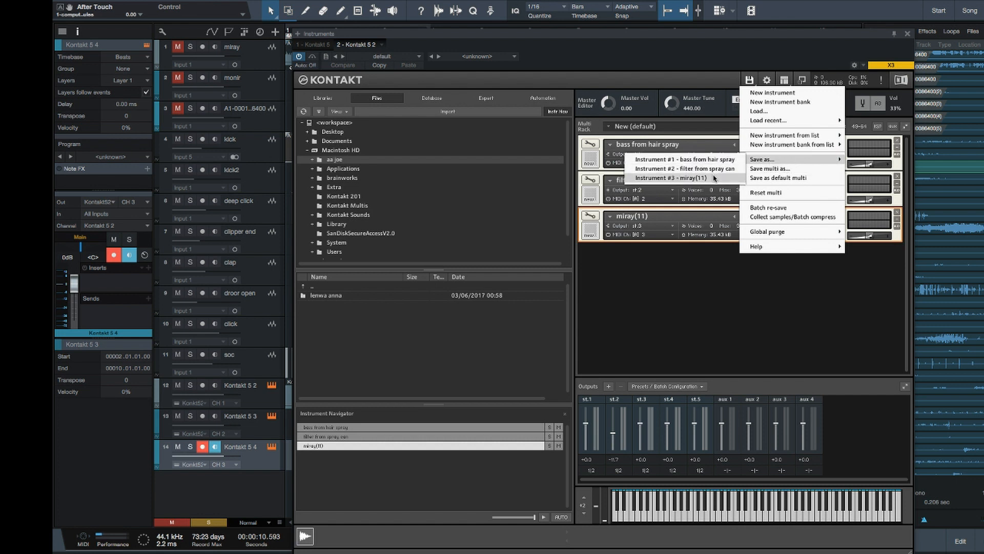
pyautogui.click(714, 178)
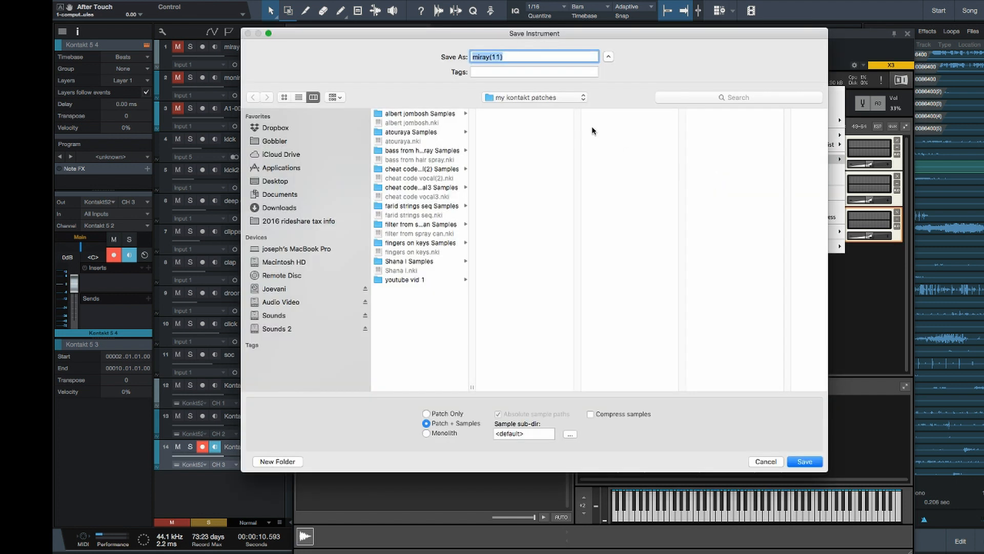
pyautogui.write('pluck from h')
pyautogui.press('BackSpace')
pyautogui.press('BackSpace')
pyautogui.press('Return')
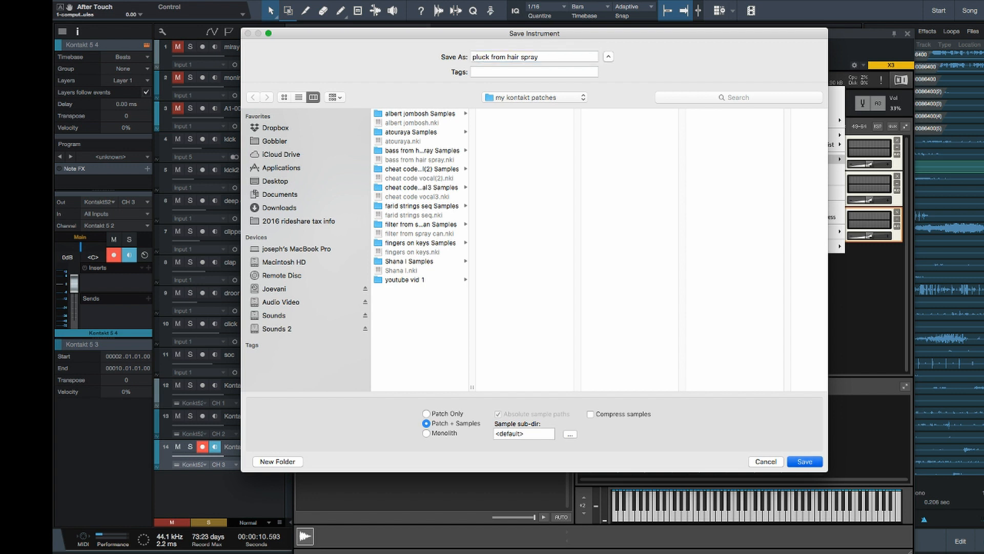
# Step: Move the Kontakt window off the arrangement and record the pluck part on the Kontakt 5 4 track
pyautogui.moveTo(506, 36); pyautogui.dragTo(581, 49)
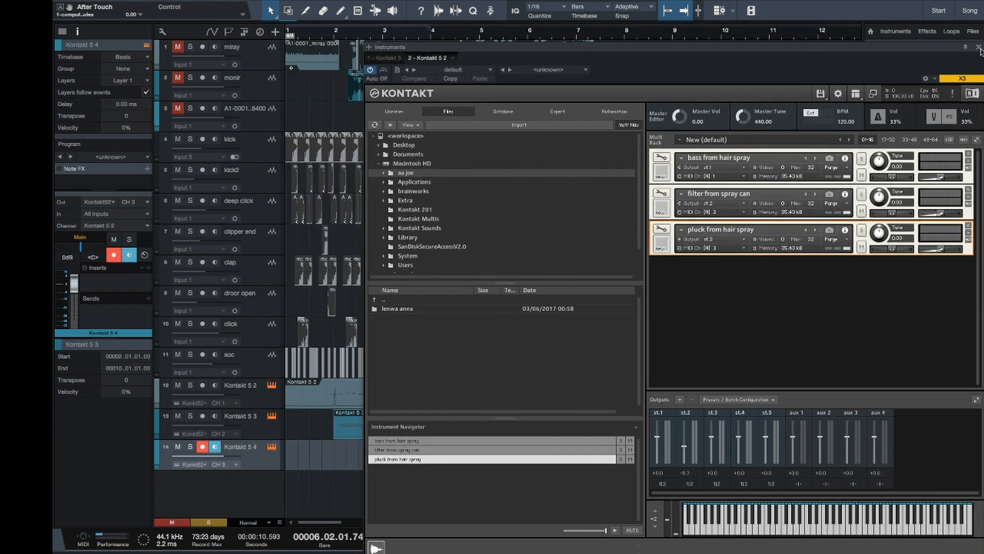
pyautogui.press('KP_Multiply')
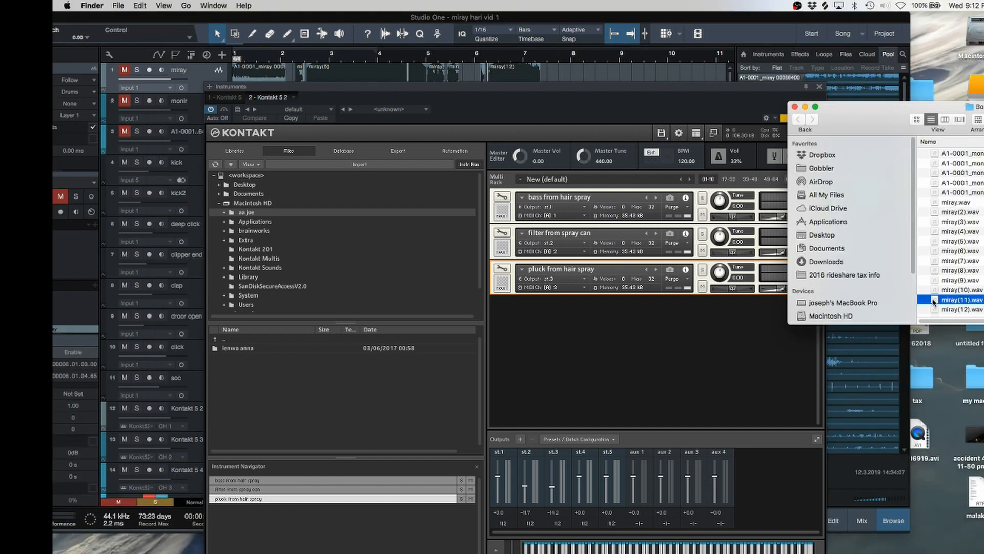
# Step: Load miray(11).wav as a fourth Kontakt instrument and open it for editing
pyautogui.moveTo(936, 299); pyautogui.dragTo(620, 320)
pyautogui.click(550, 306)
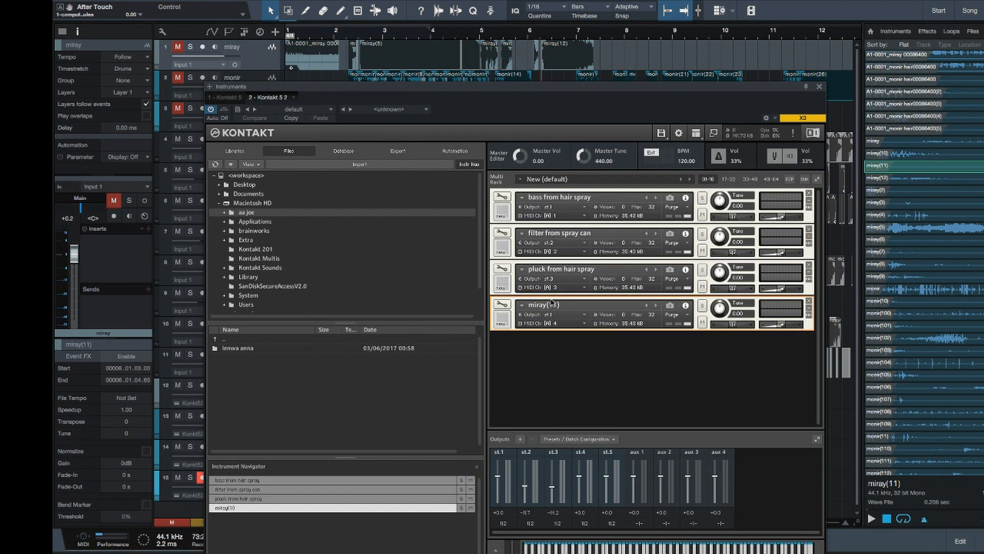
pyautogui.click(502, 305)
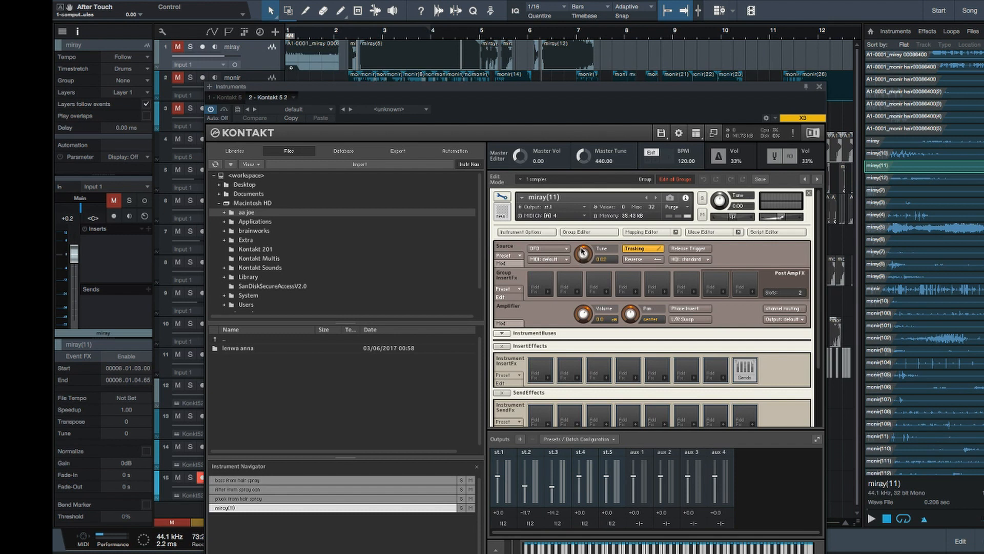
# Step: Check the miray(11) waveform and key mapping, and try the tone machine source mode
pyautogui.click(701, 231)
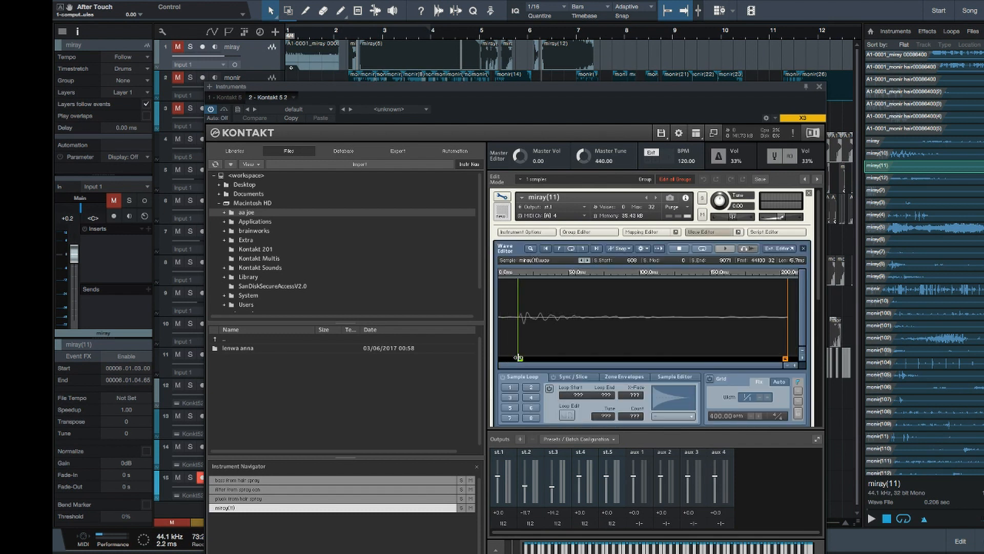
pyautogui.click(700, 232)
pyautogui.click(648, 232)
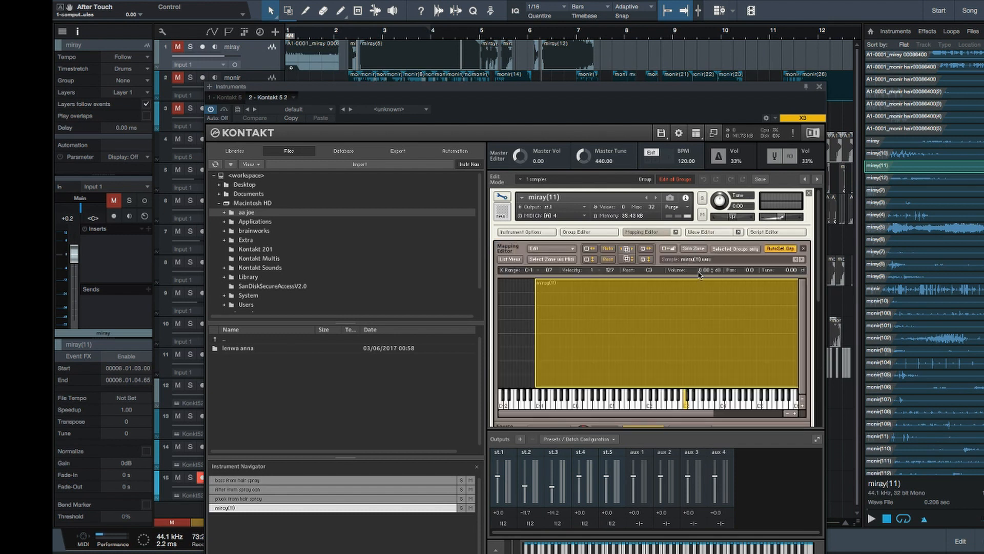
pyautogui.click(546, 248)
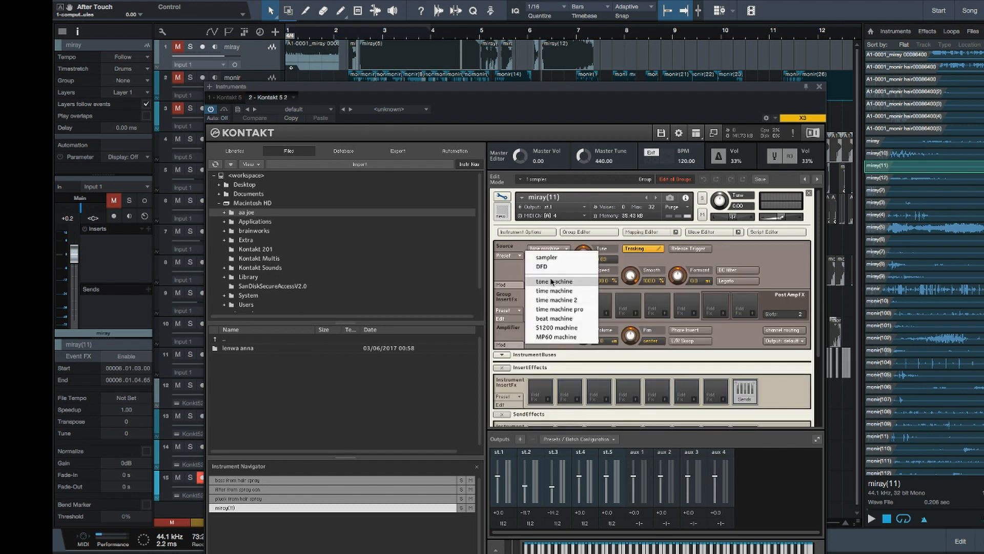
pyautogui.click(549, 282)
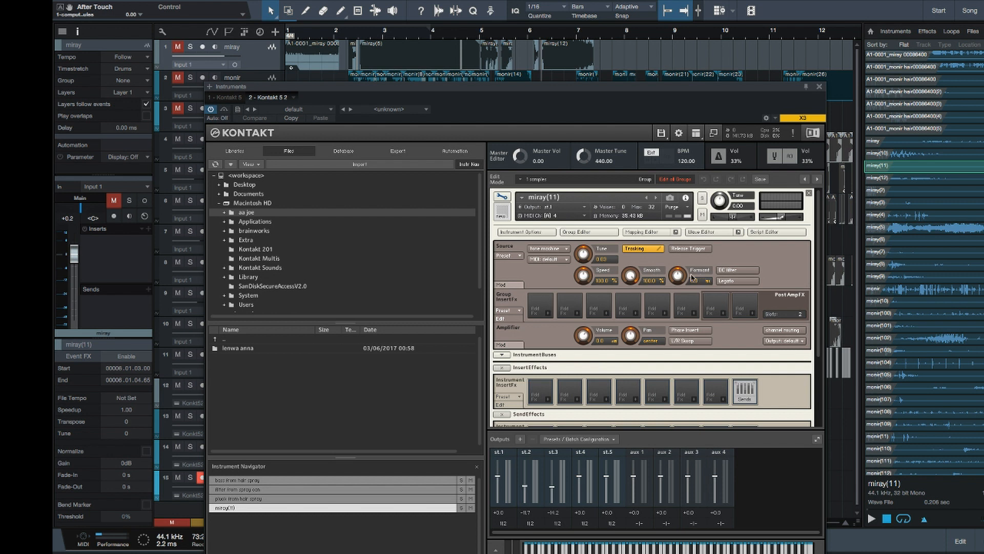
pyautogui.moveTo(820, 259)
pyautogui.mouseDown()
pyautogui.moveTo(815, 368)
pyautogui.moveTo(818, 282)
pyautogui.moveTo(806, 259)
pyautogui.mouseUp()
# Step: Switch the source mode to DFD and enable sample loop 1, with a short loop region at the waveform's attack
pyautogui.click(564, 252)
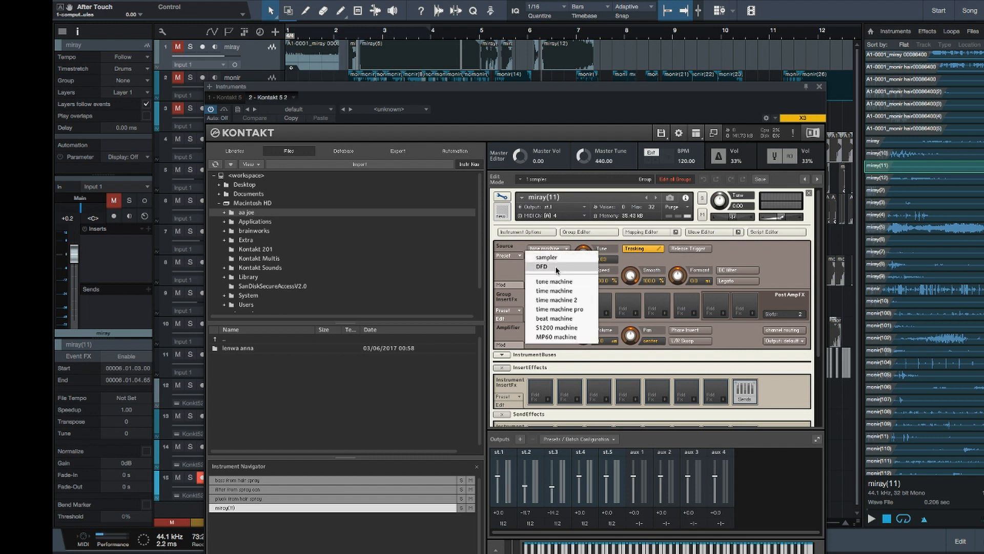
pyautogui.click(701, 231)
pyautogui.scroll(-2, 522, 308)
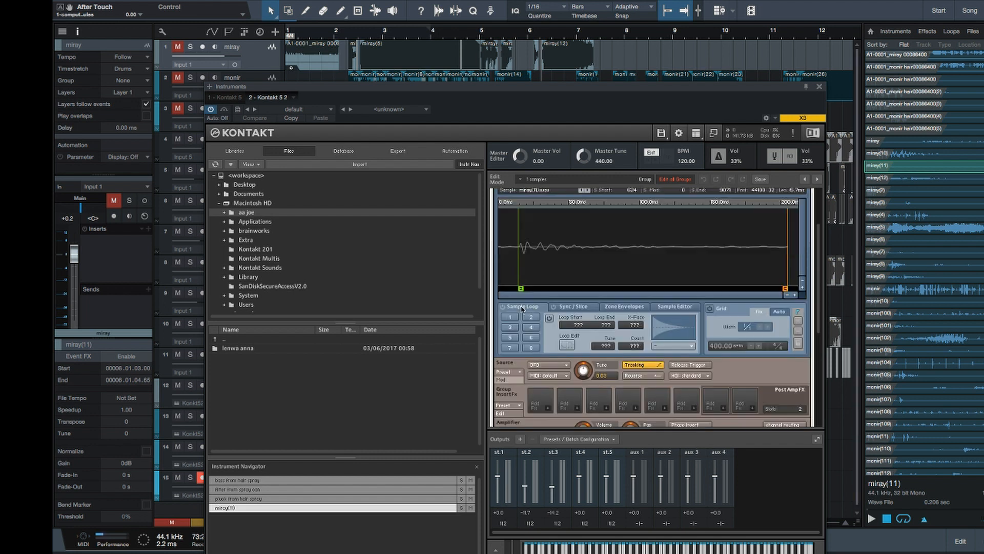
pyautogui.click(503, 307)
pyautogui.moveTo(500, 282); pyautogui.dragTo(519, 281)
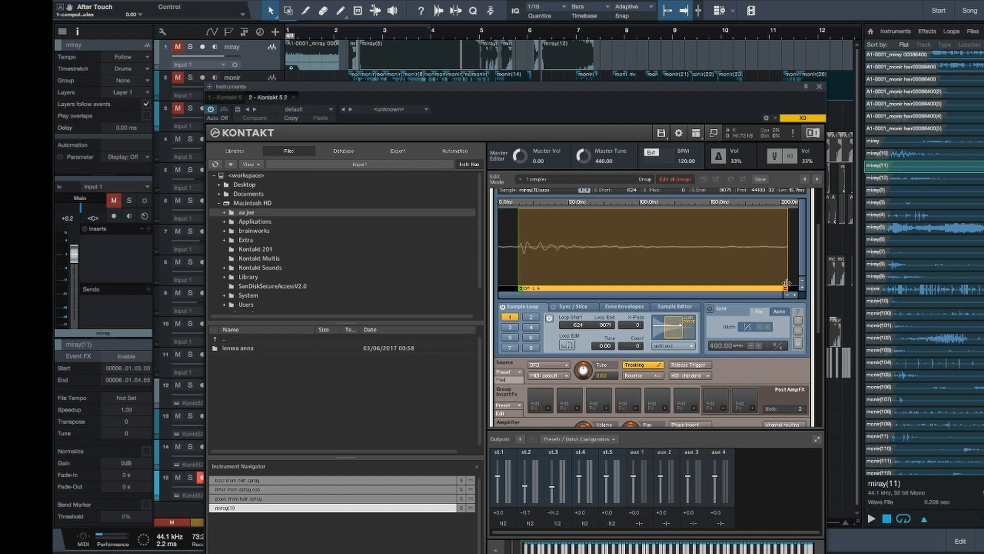
pyautogui.moveTo(787, 288); pyautogui.dragTo(536, 288)
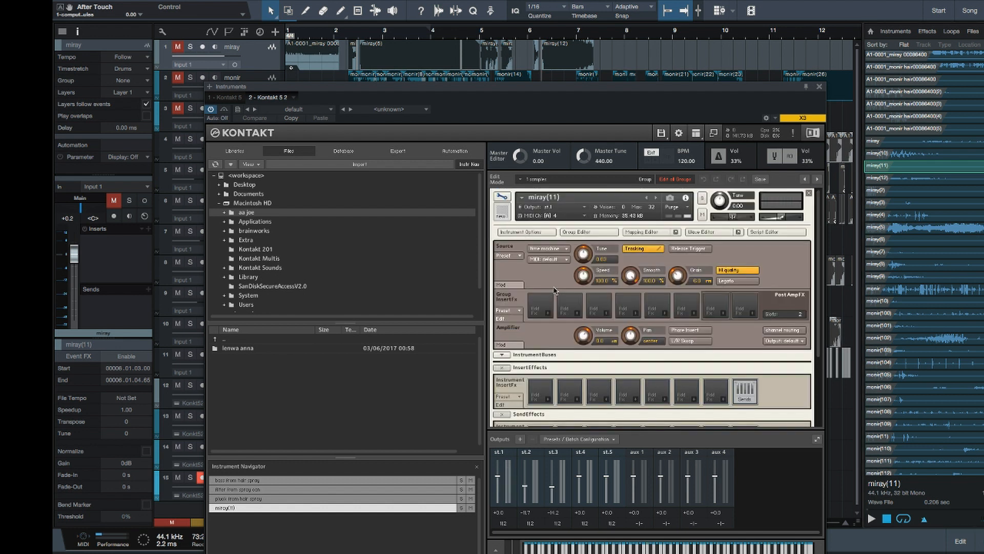
# Step: Lower the source's Smooth amount and switch the source mode to tone machine
pyautogui.moveTo(631, 276); pyautogui.dragTo(605, 313)
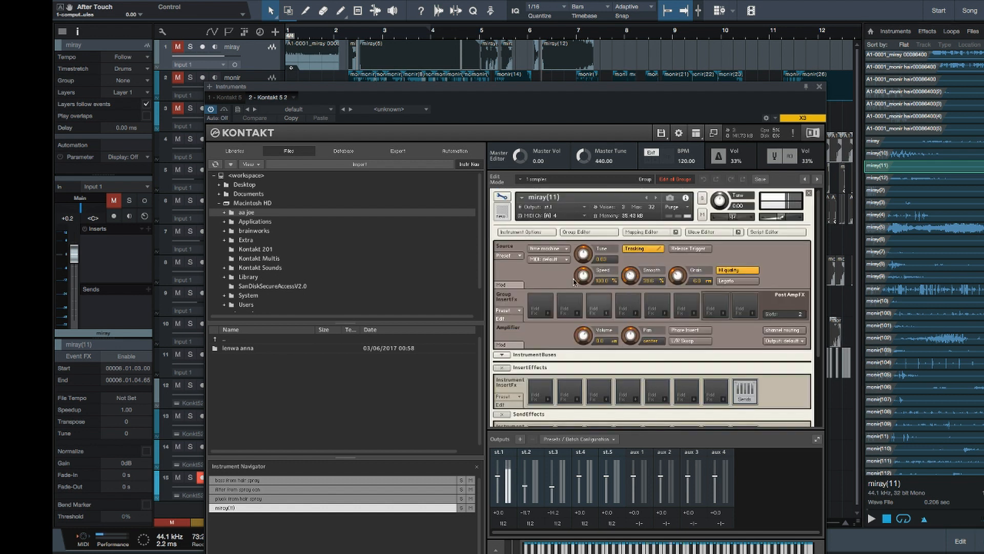
pyautogui.click(545, 248)
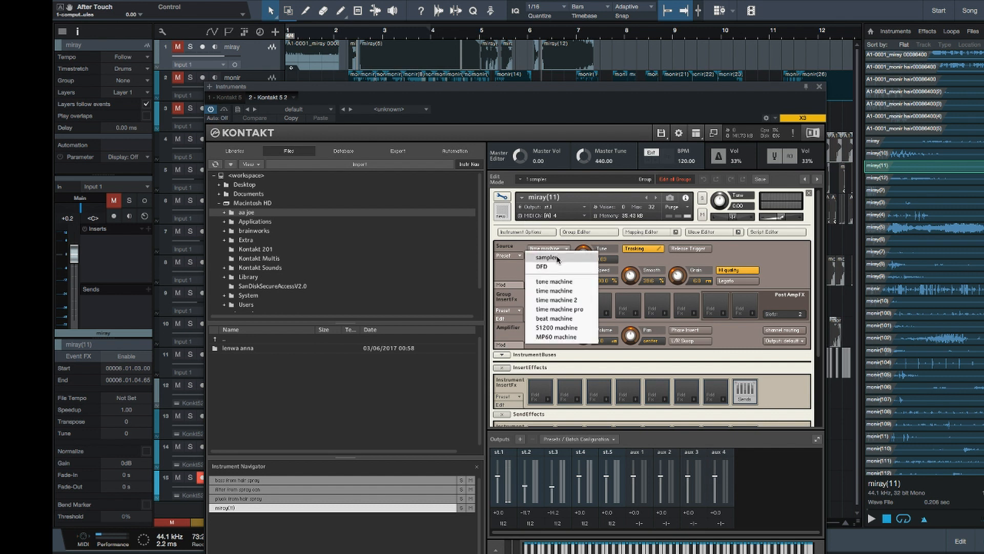
pyautogui.click(558, 281)
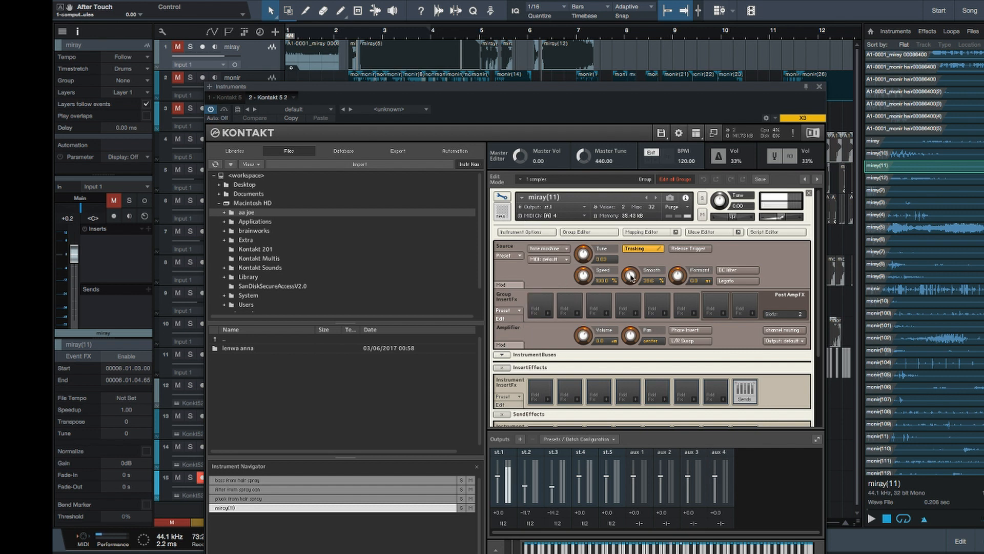
# Step: Adjust the volume envelope's attack and shorten its release
pyautogui.scroll(-3, 597, 277)
pyautogui.moveTo(587, 389); pyautogui.dragTo(588, 350)
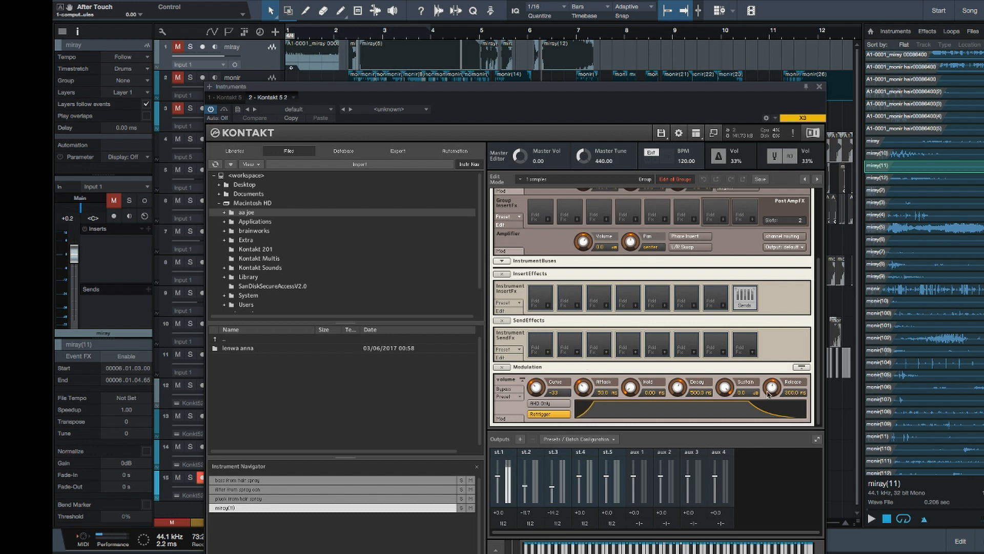
pyautogui.moveTo(770, 388); pyautogui.dragTo(769, 414)
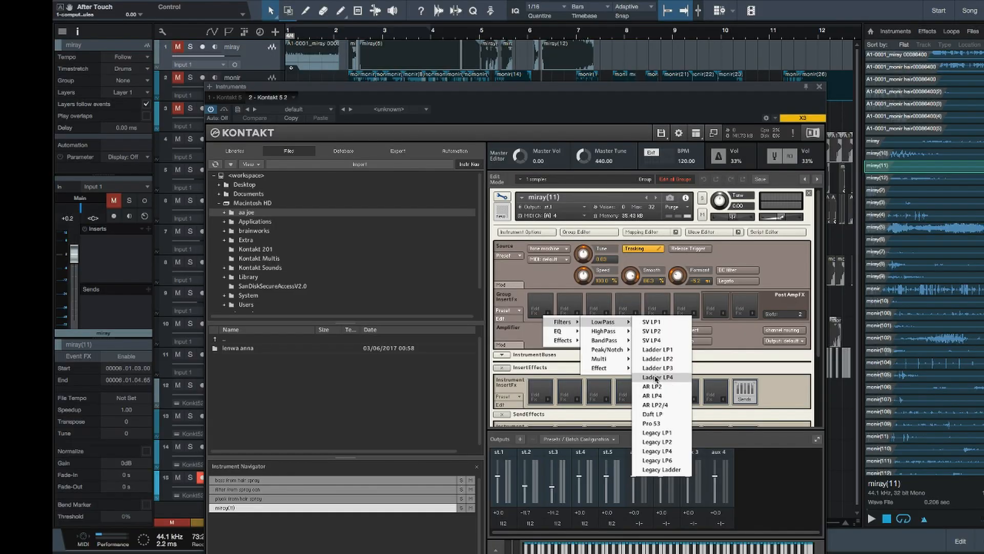
# Step: Add a Ladder LP4 filter in the first group insert slot, raising its resonance to about 64 % and its cutoff to about 950 Hz
pyautogui.click(652, 364)
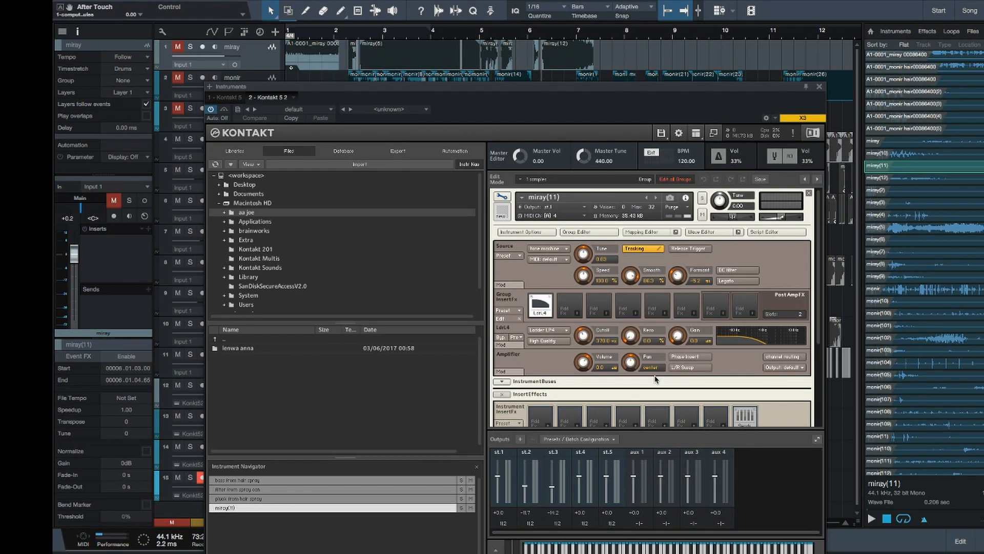
pyautogui.moveTo(634, 340); pyautogui.dragTo(634, 287)
pyautogui.moveTo(586, 338); pyautogui.dragTo(588, 315)
pyautogui.scroll(-5, 588, 315)
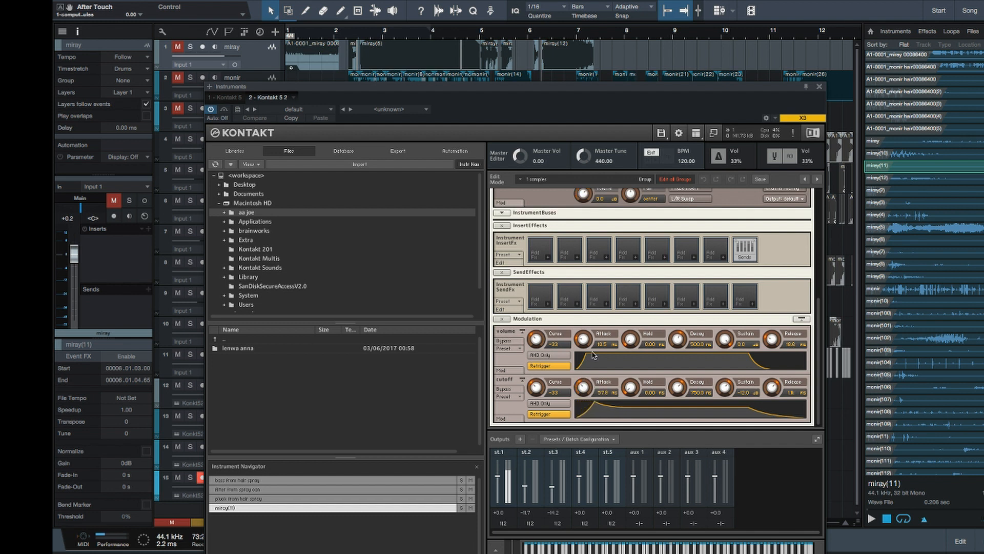
# Step: Add a sine LFO modulating the source's pitch and adjust its rate
pyautogui.scroll(3, 595, 352)
pyautogui.rightClick(581, 206)
pyautogui.moveTo(597, 221)
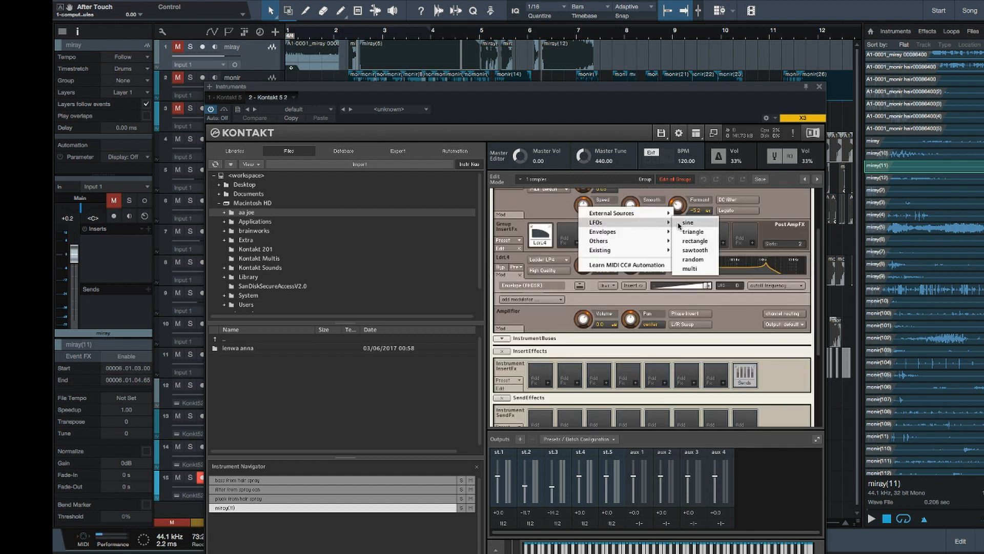
pyautogui.click(679, 224)
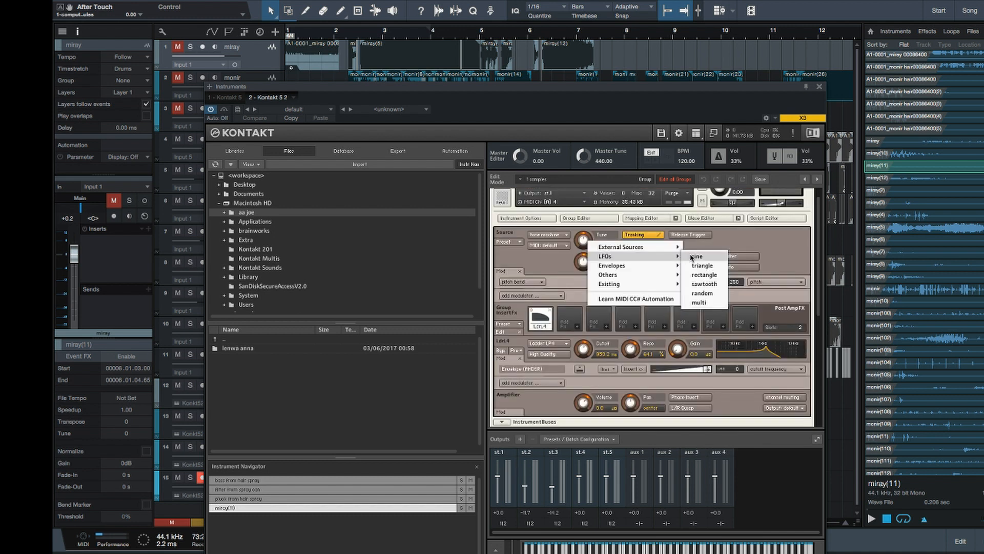
pyautogui.click(696, 258)
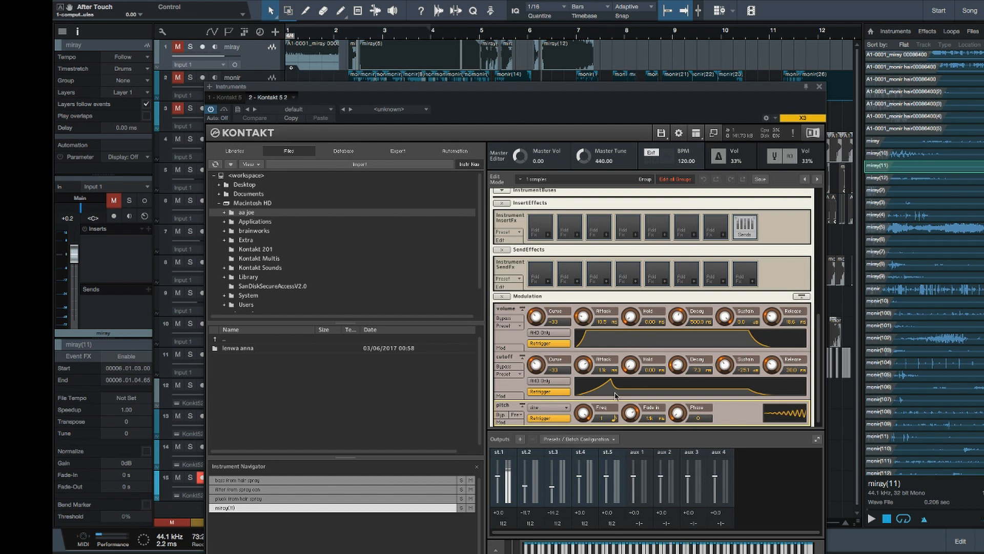
pyautogui.click(615, 418)
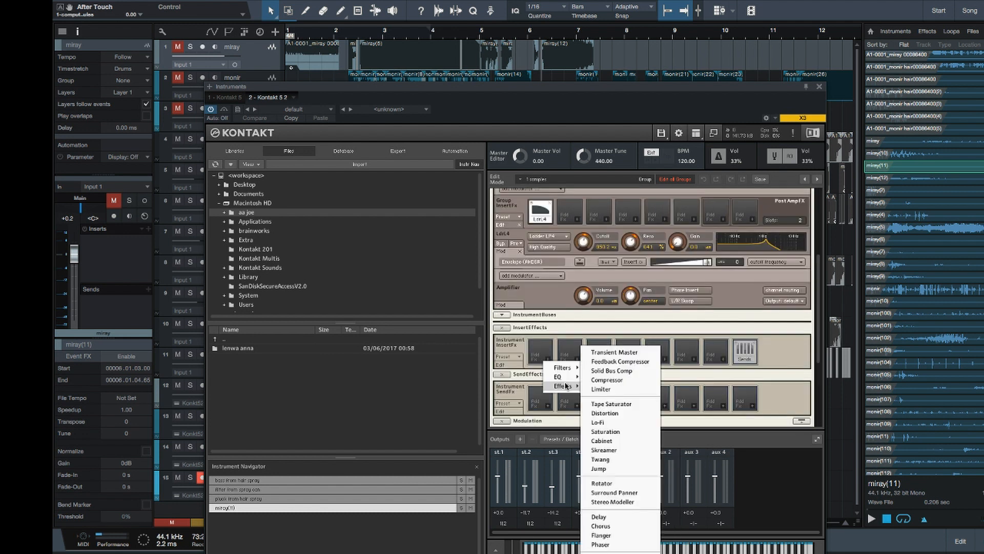
# Step: Add a Cabinet in the first instrument insert slot, and turn on mono mode and portamento with time 22 in the Unison-Portamento script
pyautogui.click(604, 440)
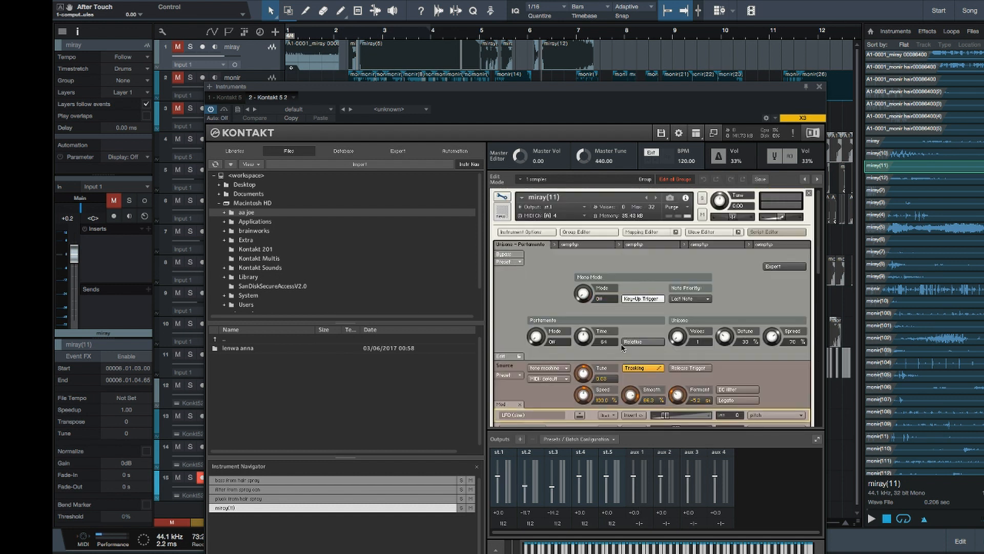
pyautogui.moveTo(583, 288); pyautogui.dragTo(589, 262)
pyautogui.moveTo(539, 341); pyautogui.dragTo(580, 386)
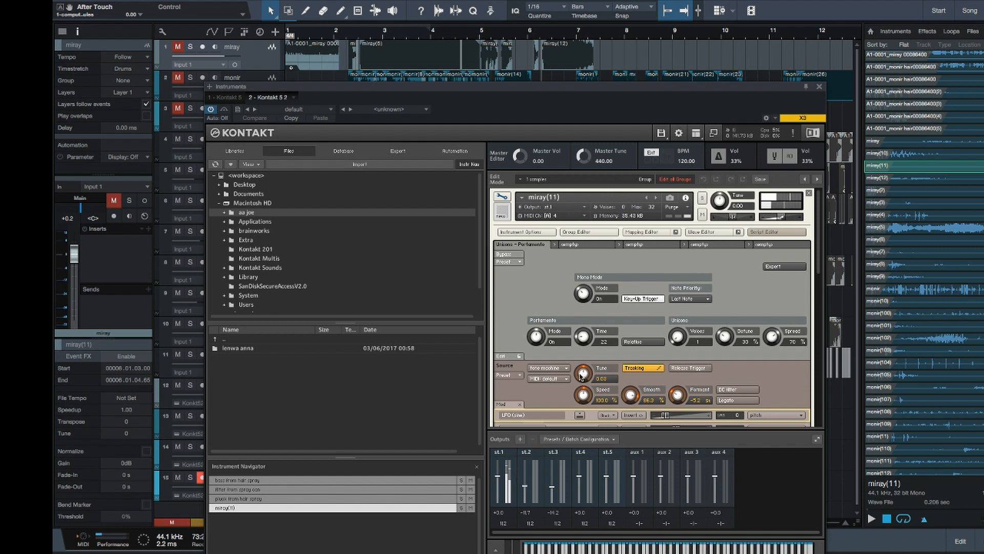
# Step: Add a Delay in the first instrument send slot and a Reverb in the second
pyautogui.scroll(-5, 560, 375)
pyautogui.click(549, 396)
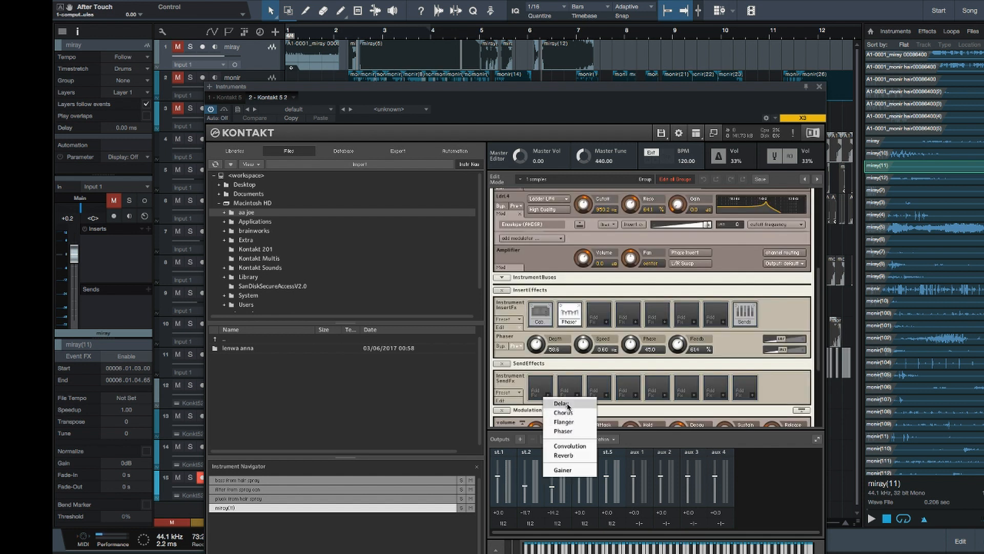
pyautogui.click(567, 406)
pyautogui.scroll(-2, 568, 406)
pyautogui.click(577, 339)
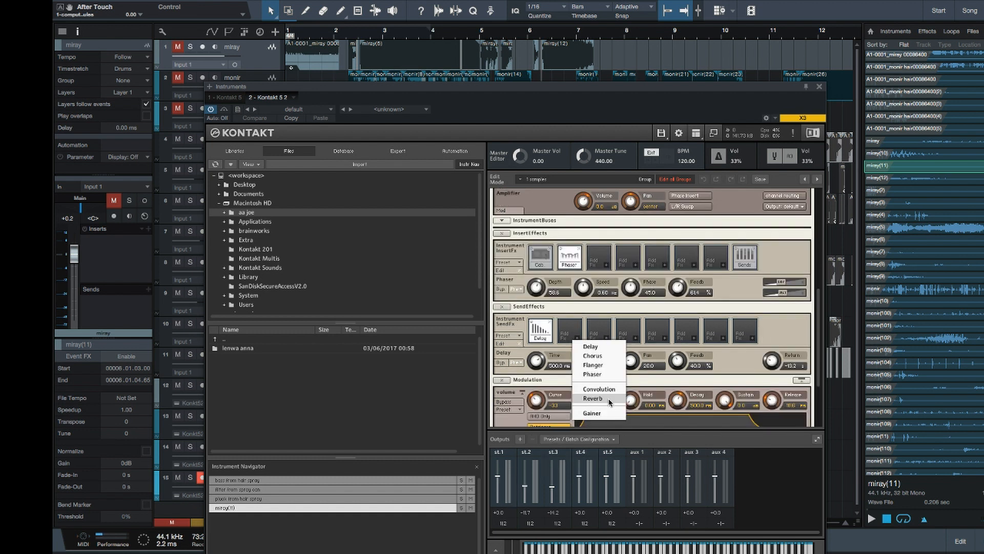
pyautogui.click(610, 400)
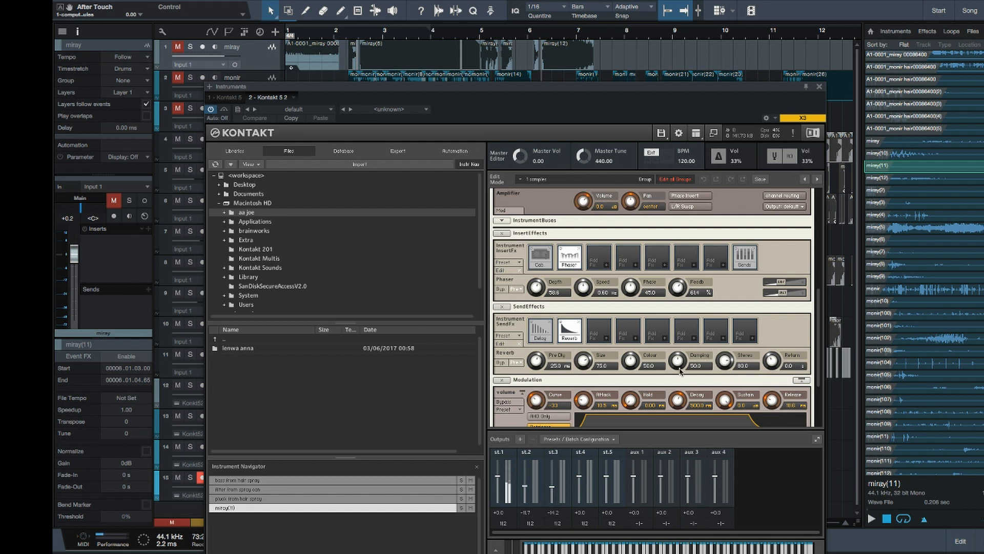
# Step: Save the fourth instrument with its samples as "solo from ha" in the my kontakt patches folder
pyautogui.scroll(5, 595, 287)
pyautogui.click(507, 200)
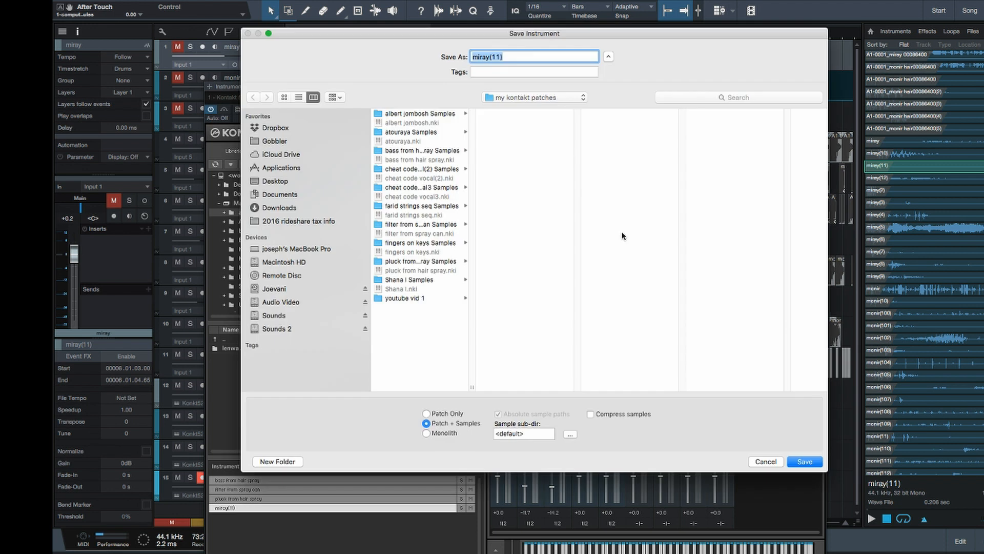
pyautogui.write('solo from f')
pyautogui.press('BackSpace')
pyautogui.write('ha')
pyautogui.press('Return')
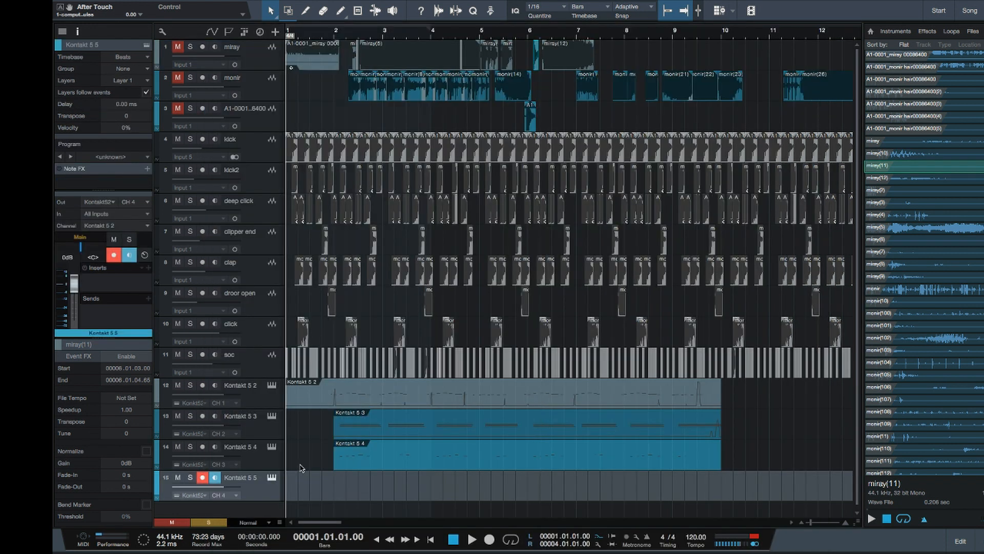
# Step: Record the solo part on the Kontakt 5 5 track
pyautogui.press('KP_Multiply')
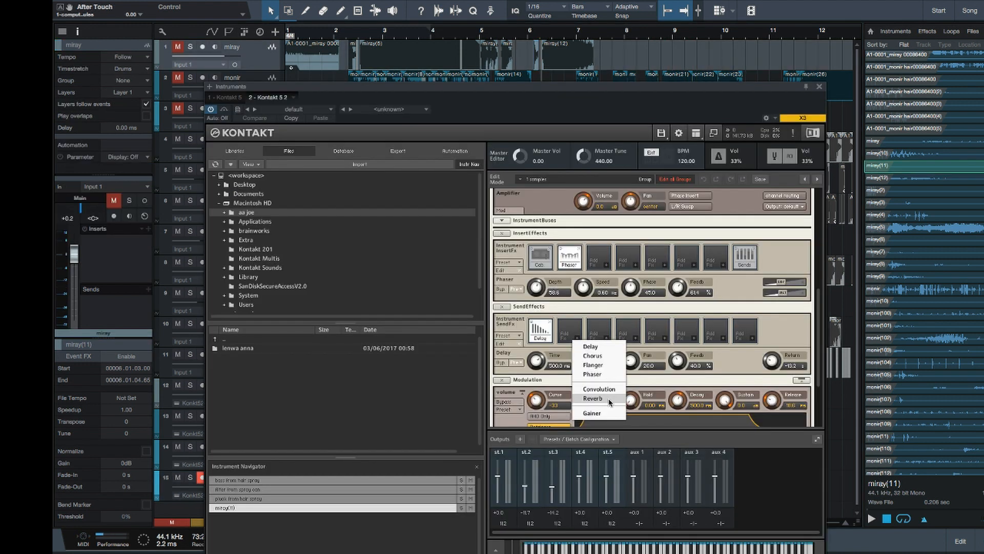
# Step: Choose Reverb as the effect for the second instrument send slot
pyautogui.click(594, 399)
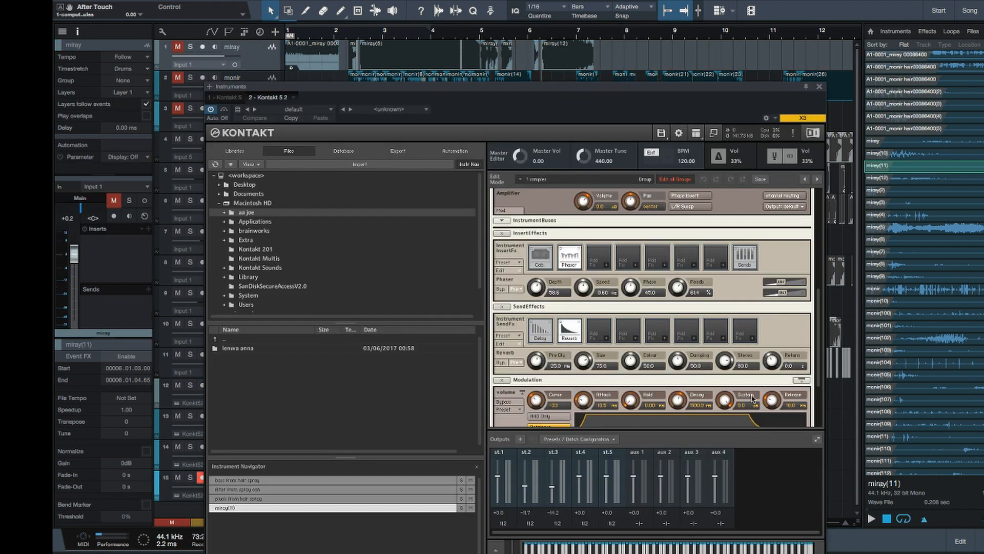